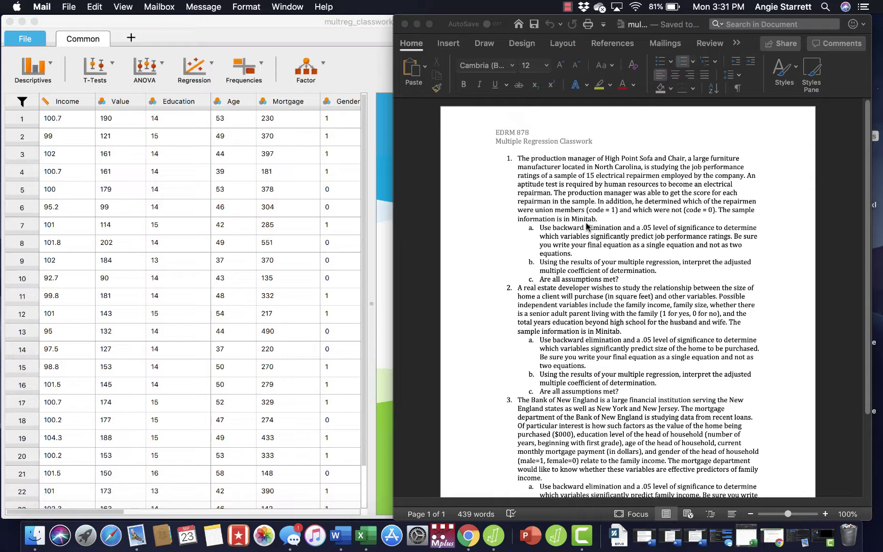
Step: Place the Word classwork document beside the JASP data table and review question 1 against the data variables
click(616, 227)
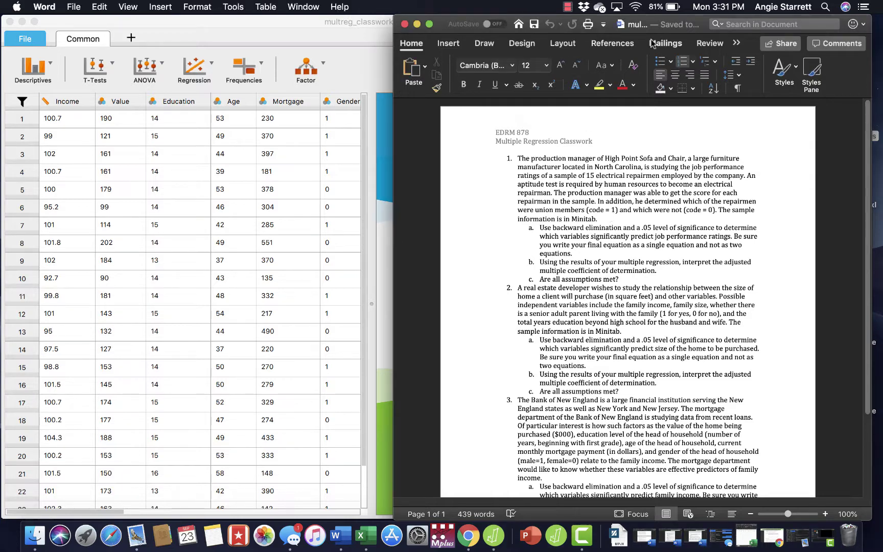
drag(685, 25, 666, 27)
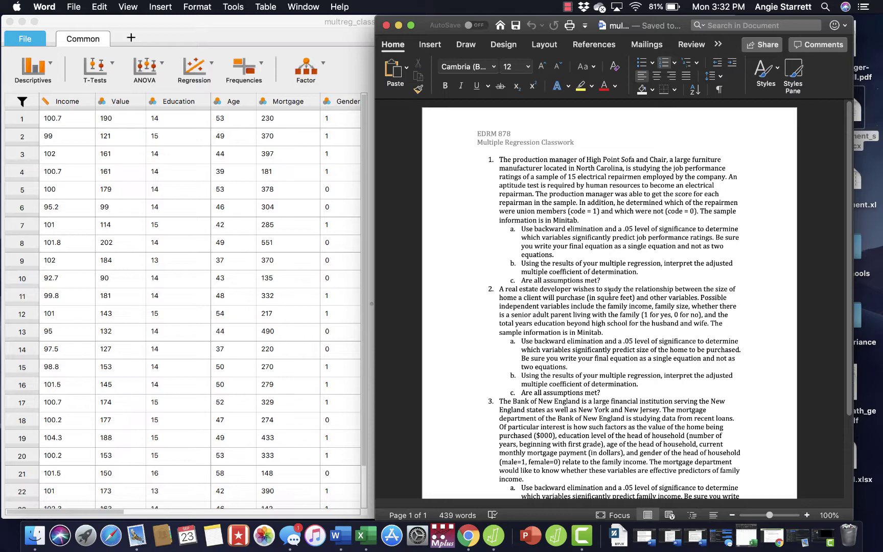
click(85, 510)
mouse_move(85, 510)
mouse_down()
mouse_move(356, 514)
mouse_move(76, 505)
mouse_up()
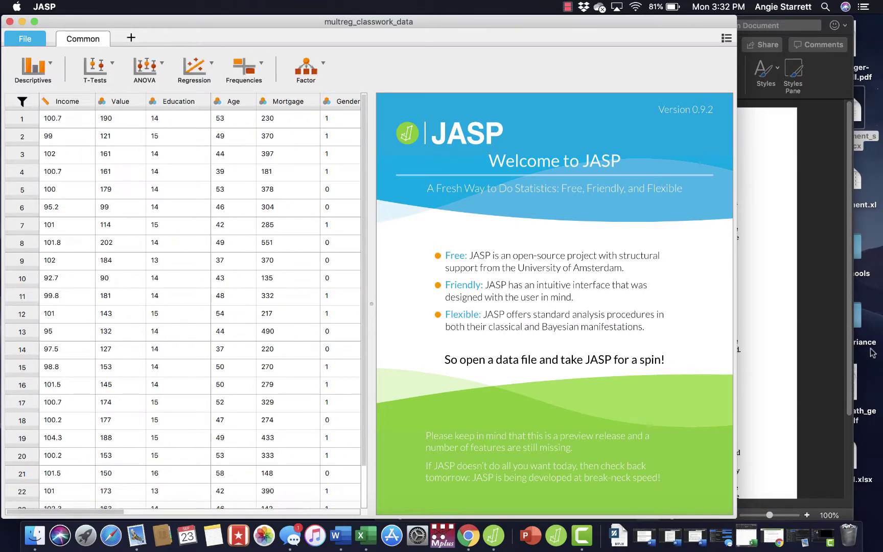
click(750, 346)
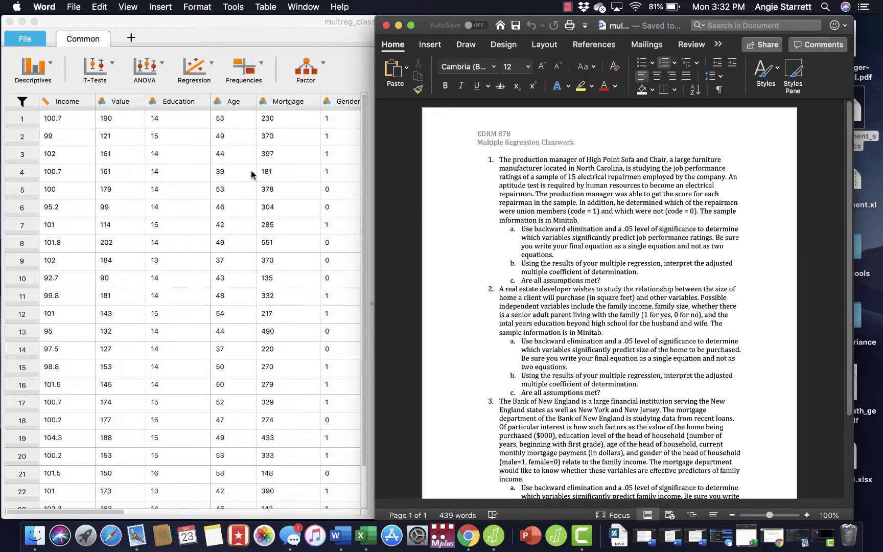
Step: Start a Linear Regression in JASP and assign Performance as the dependent variable for question 1
click(212, 66)
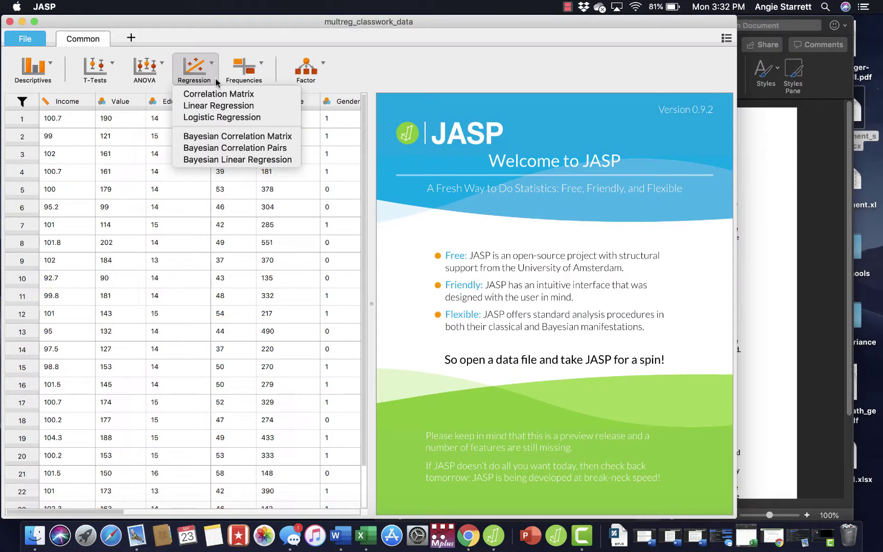
click(221, 107)
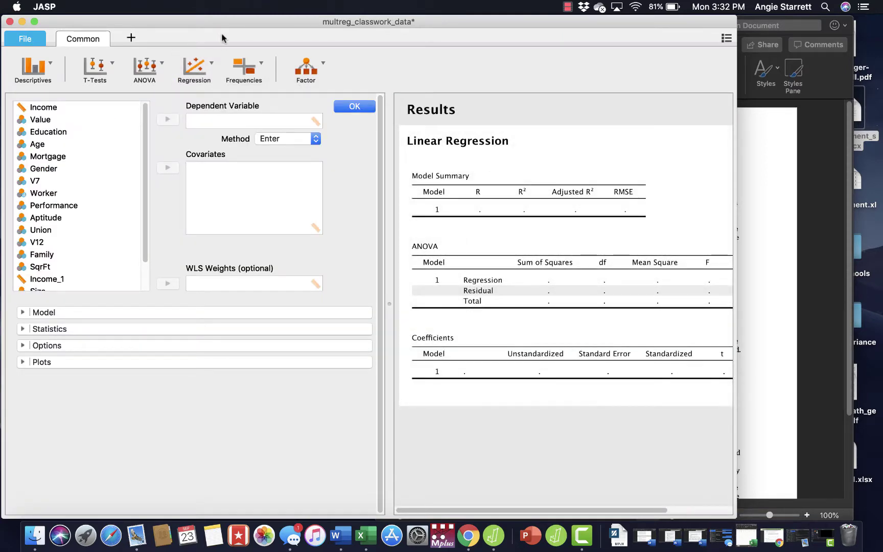
drag(146, 138, 148, 163)
click(766, 261)
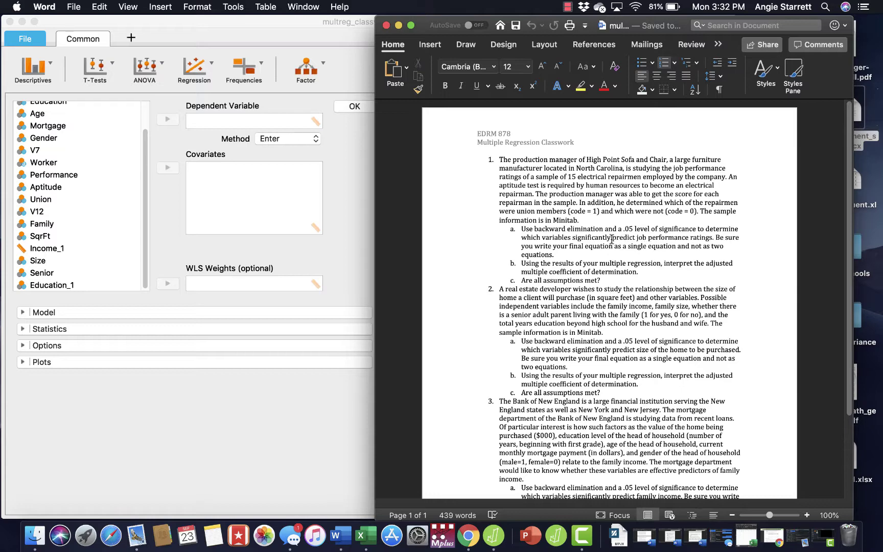
drag(612, 239, 712, 238)
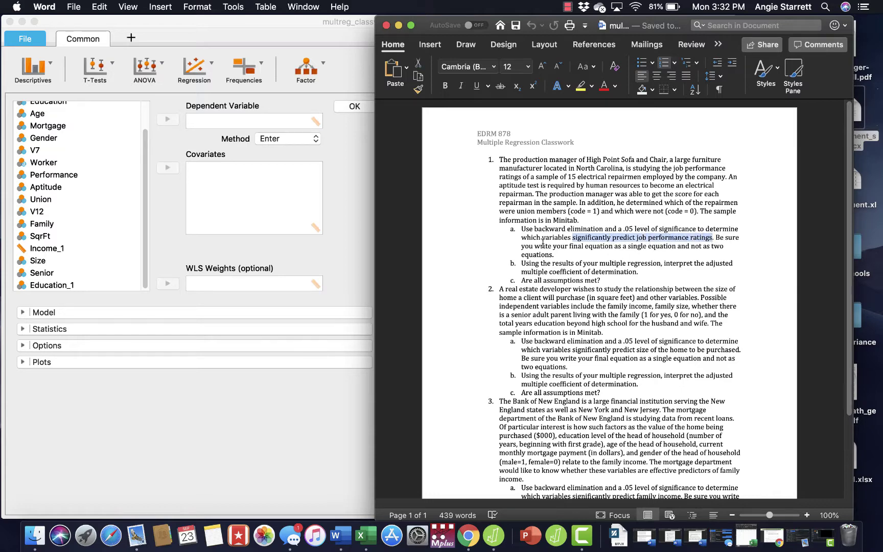
click(367, 195)
click(61, 175)
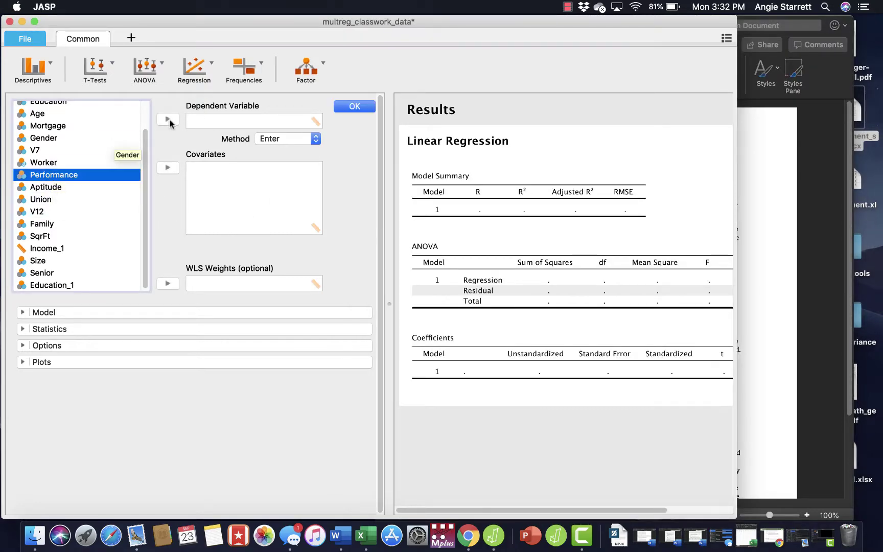
click(168, 120)
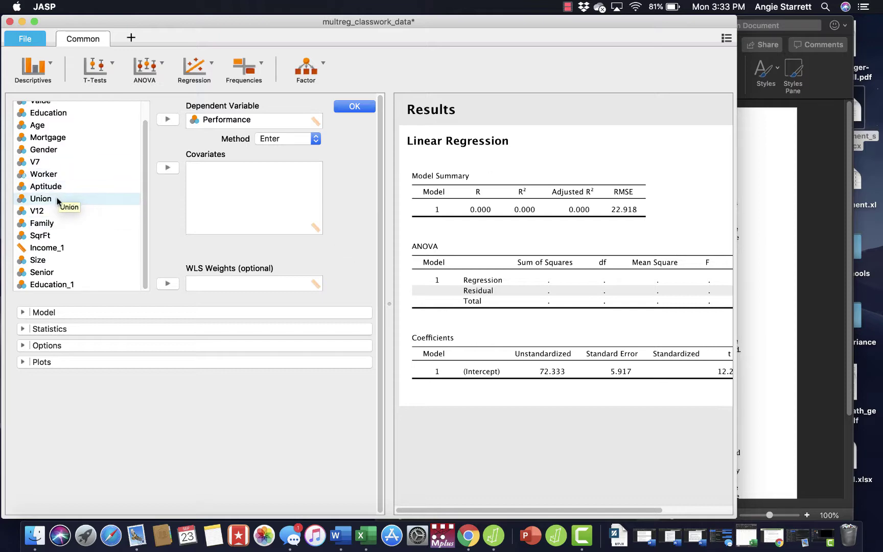
Step: Check the predictors named in the Word question and add Aptitude to the regression's covariates in JASP
click(767, 276)
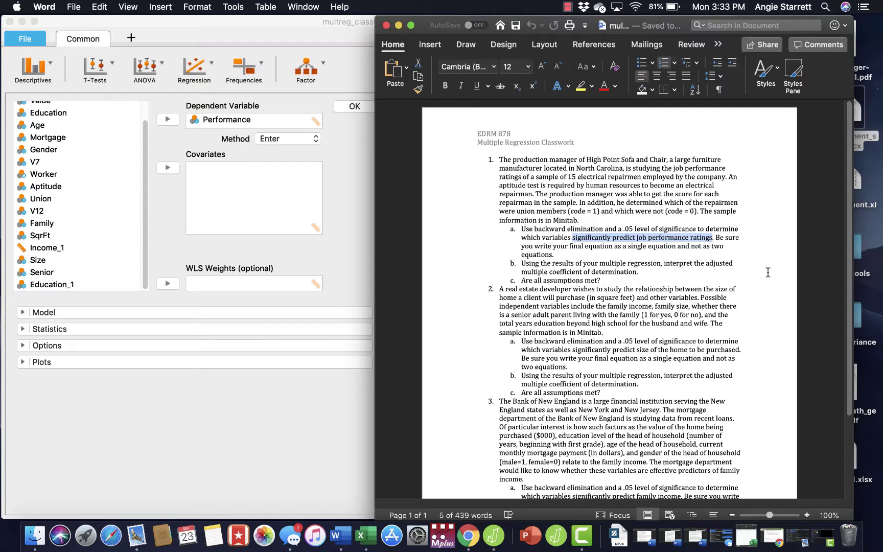
click(58, 186)
click(57, 185)
click(167, 167)
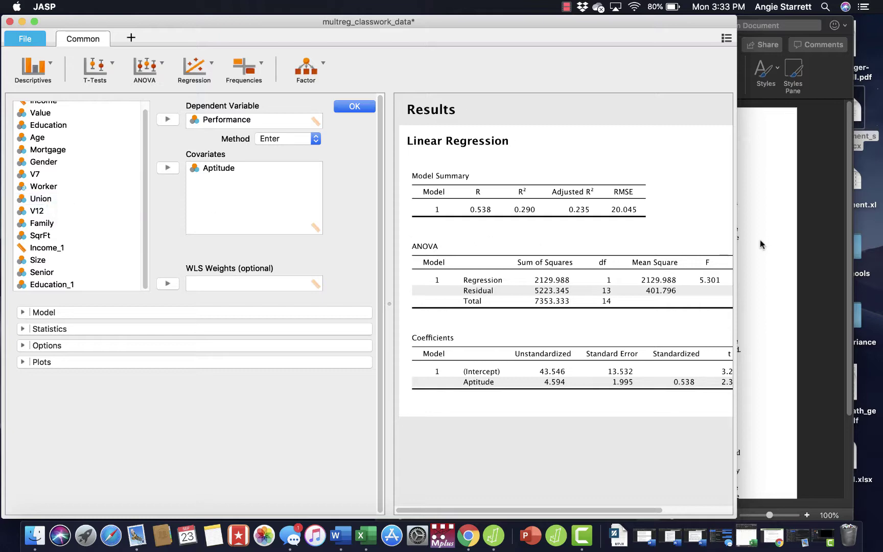
Step: Set the regression method to Backward and the p-value removal criterion to 0.05
click(760, 240)
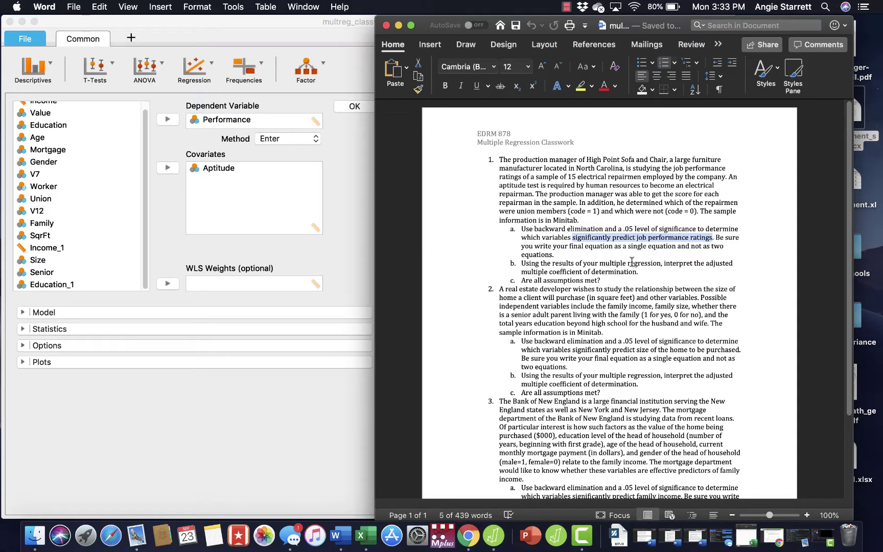
click(348, 223)
click(315, 139)
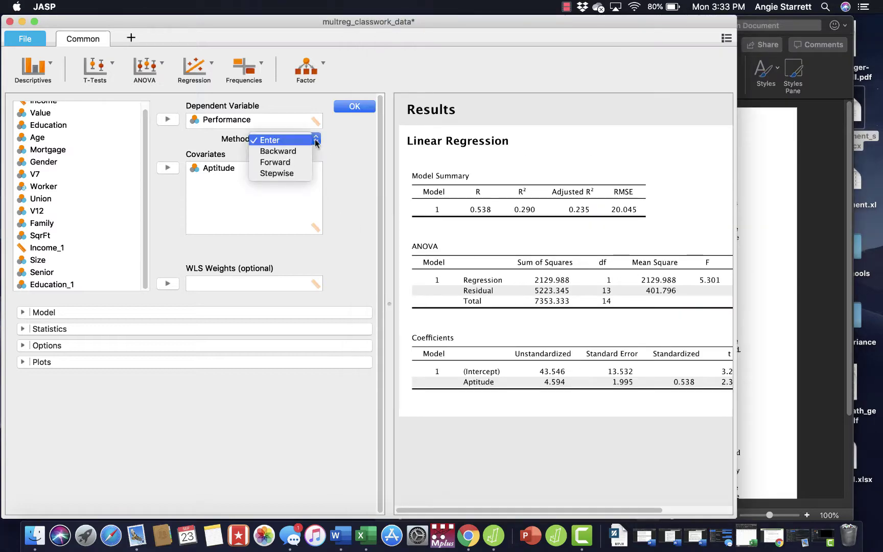
click(307, 152)
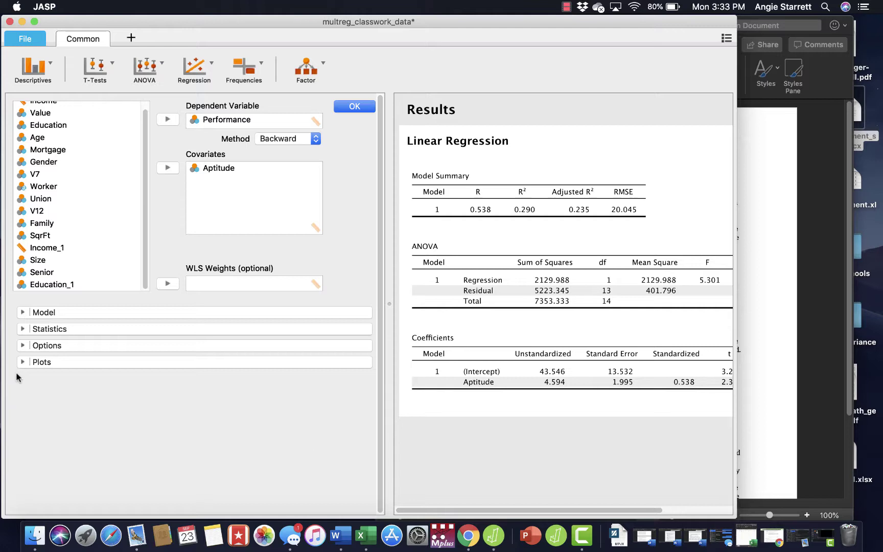
click(23, 347)
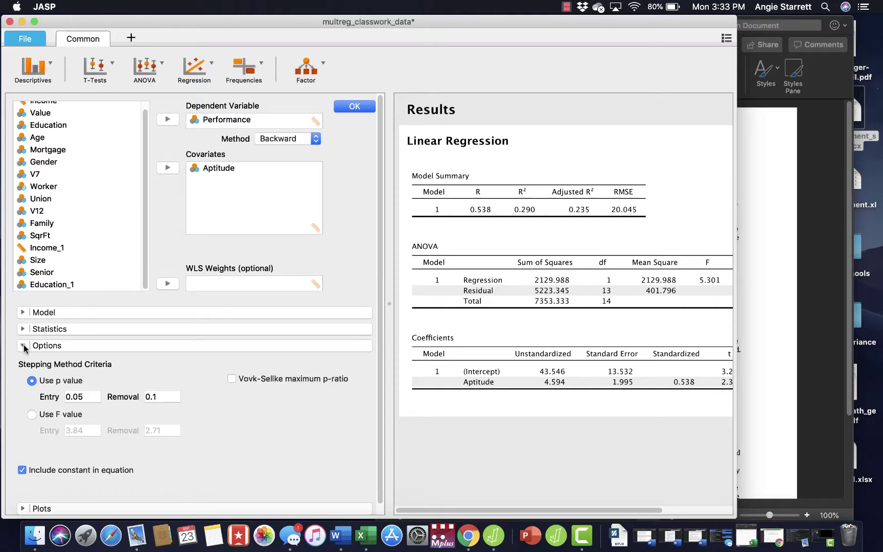
click(167, 398)
text(05)
key(Return)
Step: Enable collinearity diagnostics, the residuals vs. predicted plot and the Q-Q plot of standardized residuals
click(23, 330)
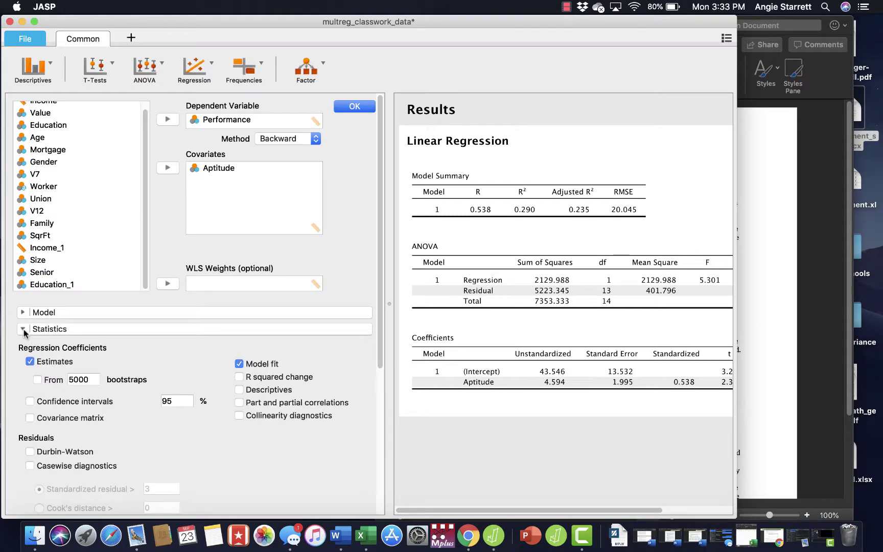
click(239, 415)
scroll(254, 426, down, 5)
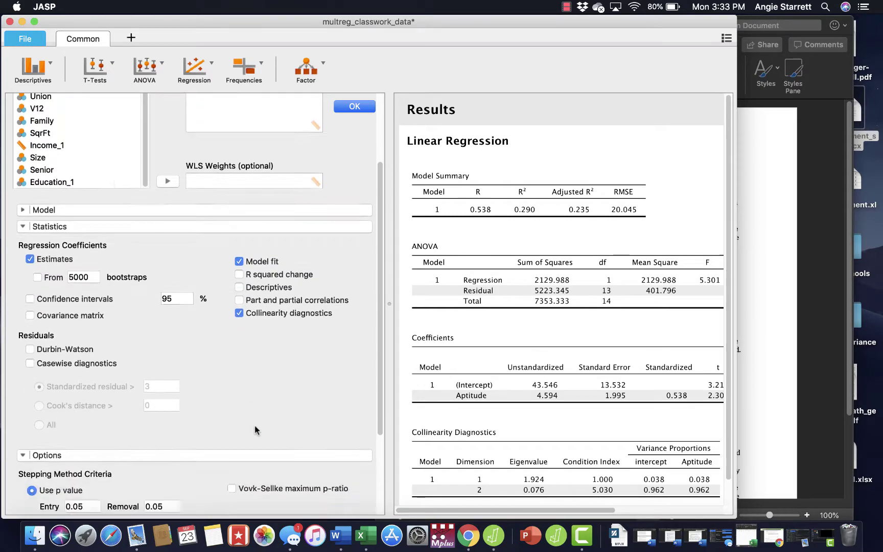
click(23, 500)
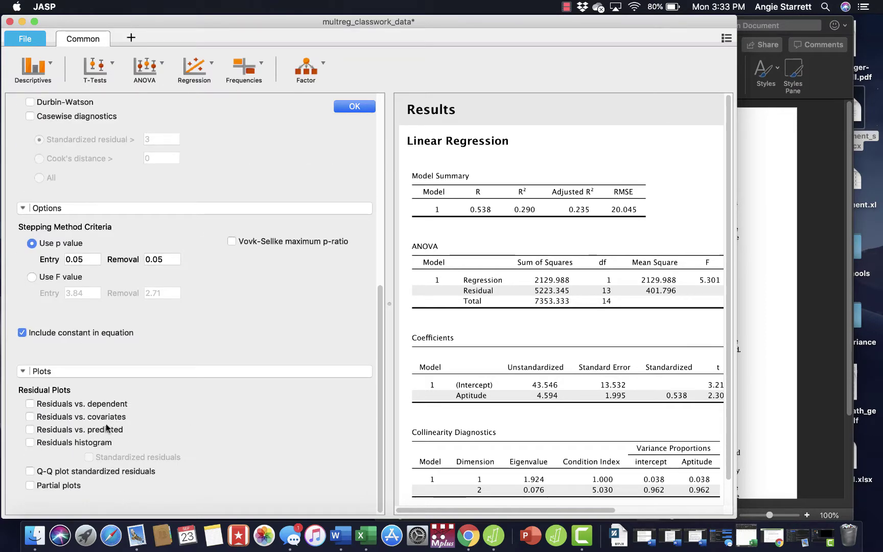
click(30, 430)
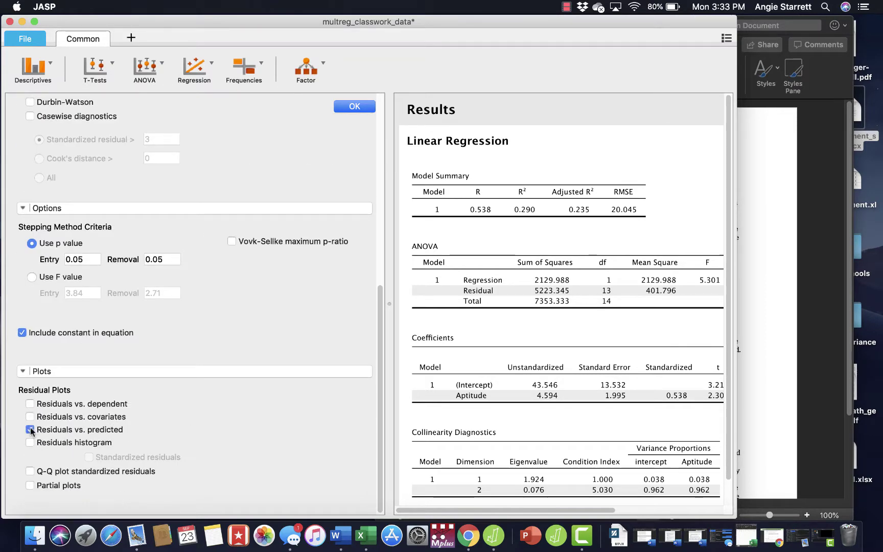
click(30, 471)
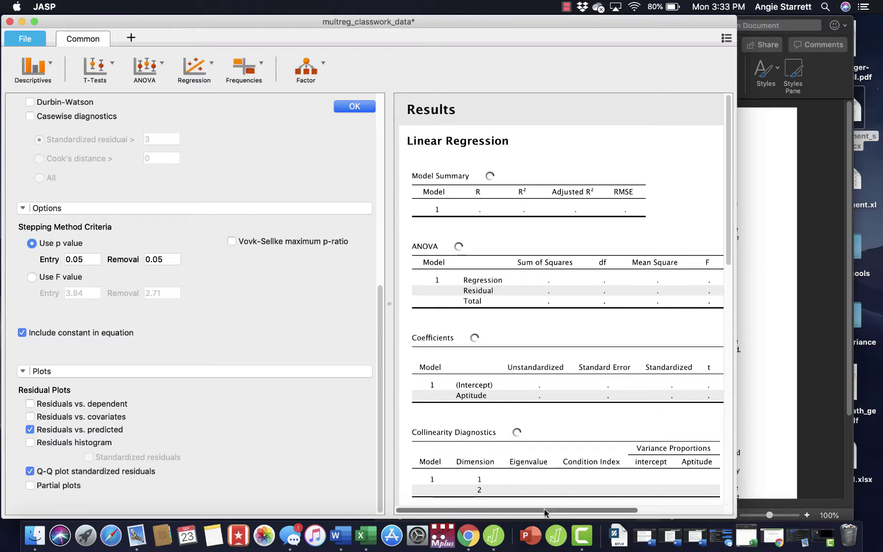
Step: Move and resize the JASP window so the regression results sit beside the Word document
drag(545, 511, 600, 510)
drag(568, 21, 233, 21)
drag(400, 516, 573, 488)
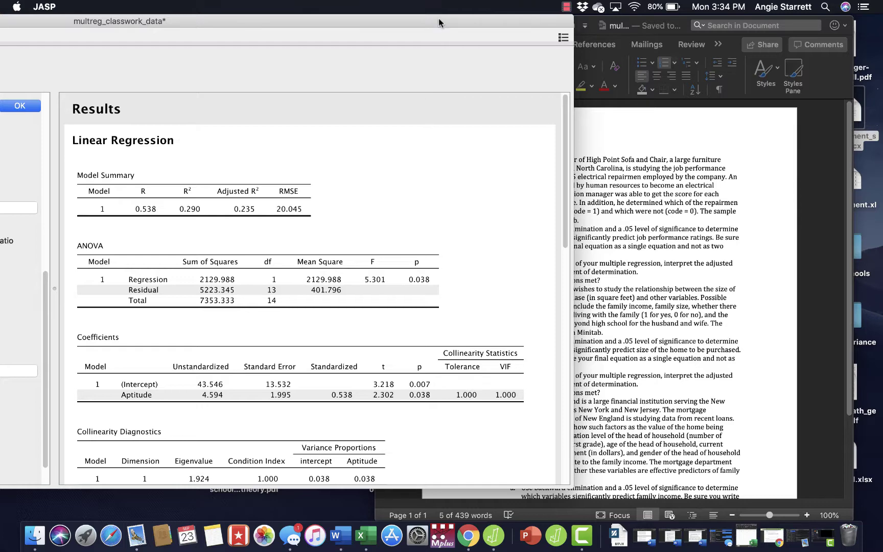
drag(439, 18, 398, 18)
click(645, 245)
click(315, 63)
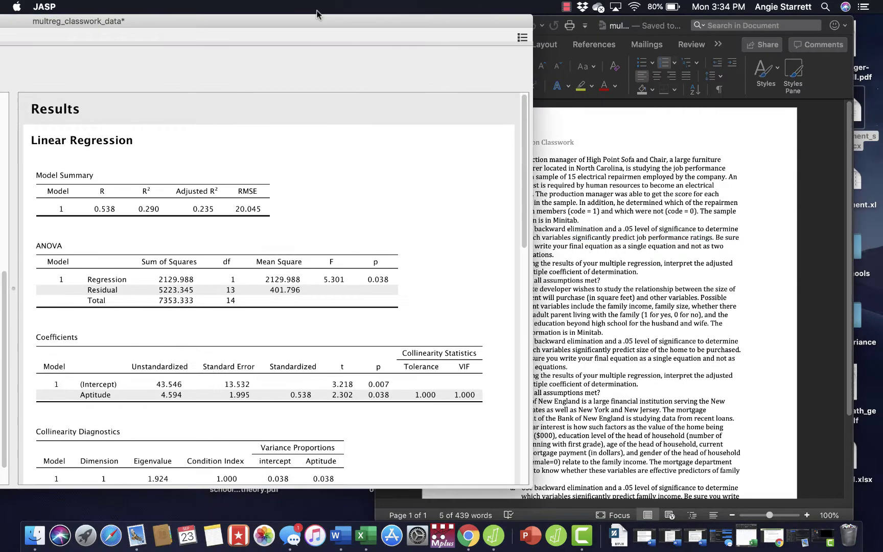
Step: In Word, write the equation "Y = 43.546 + 4.594(aptitude)" on a new line under question 1a, using the unstandardized coefficients from JASP
click(716, 263)
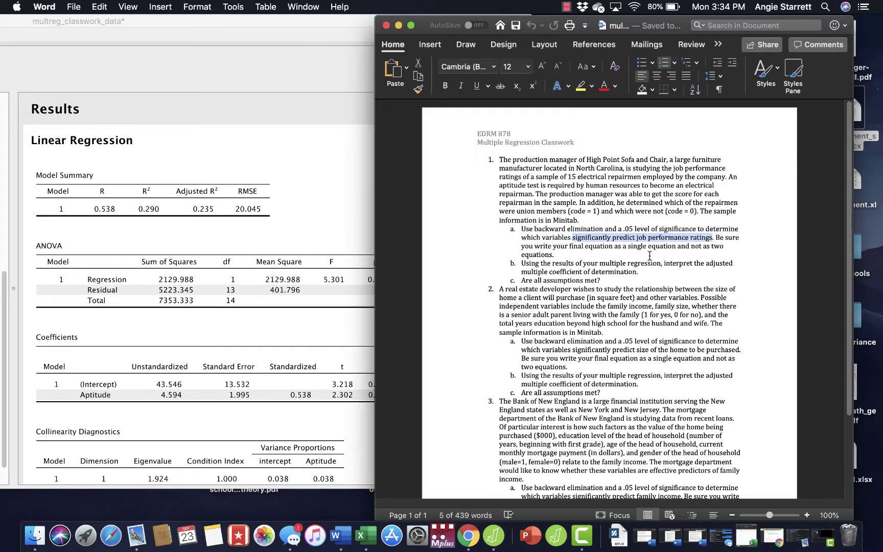
click(588, 251)
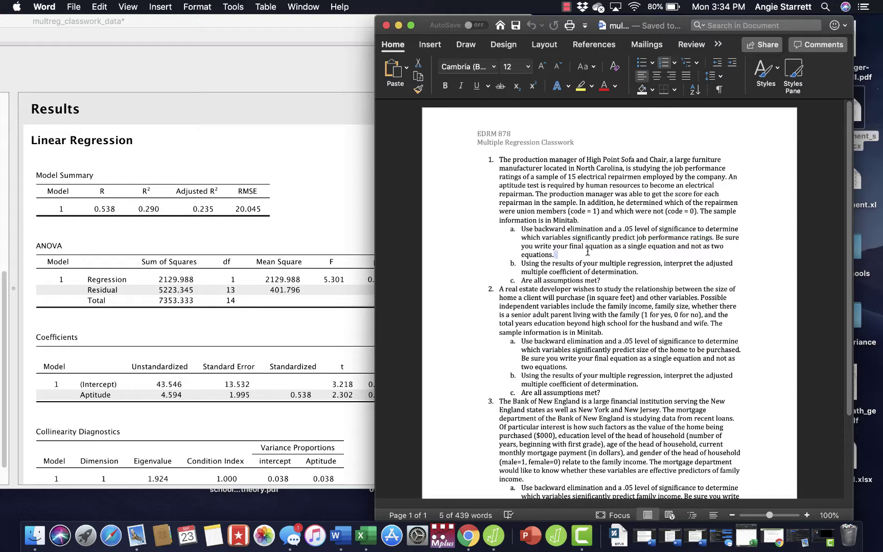
click(588, 250)
key(Return)
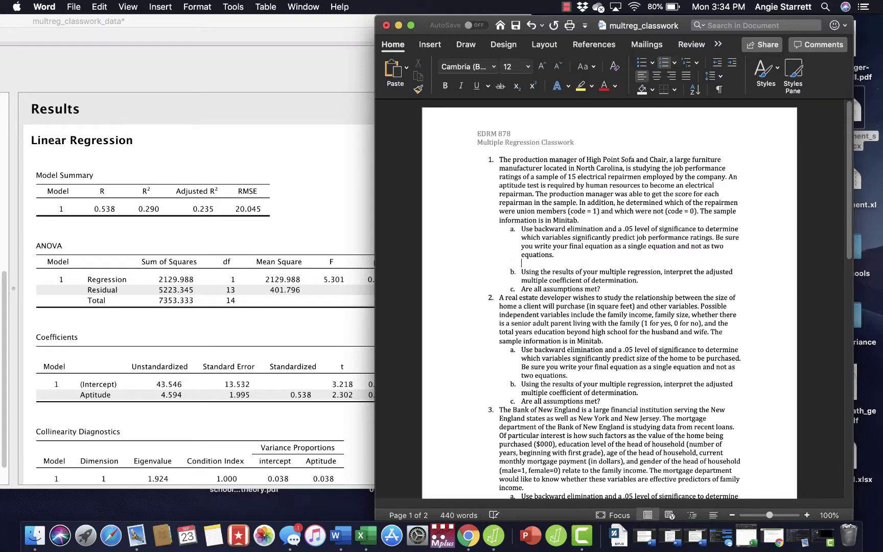
click(301, 23)
scroll(308, 265, down, 5)
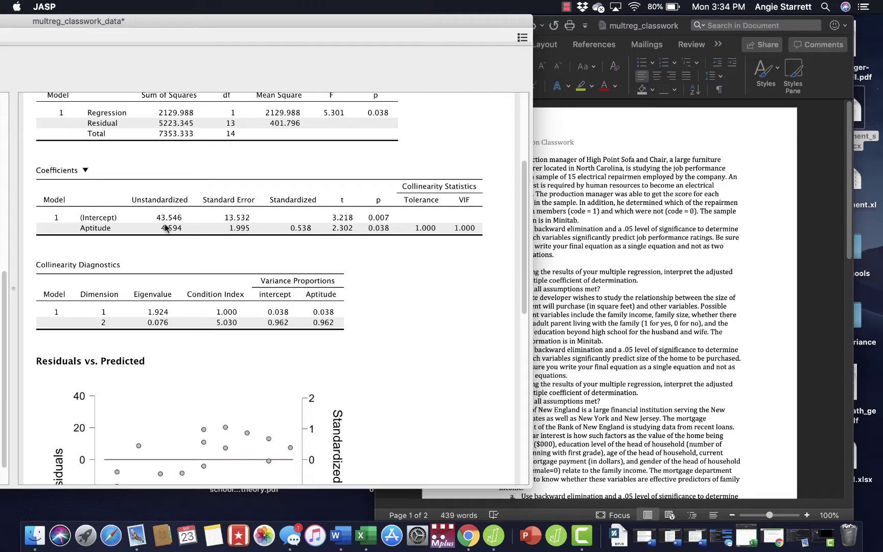
click(555, 301)
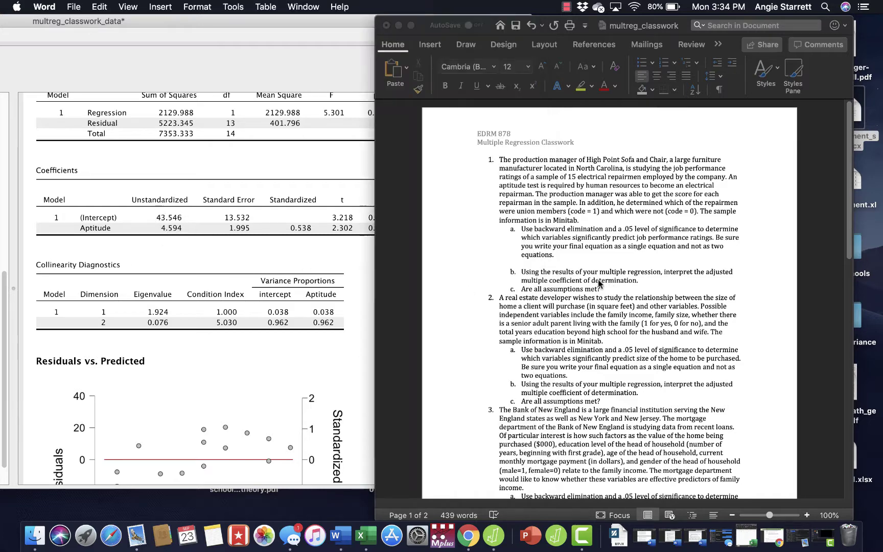
text(Y = )
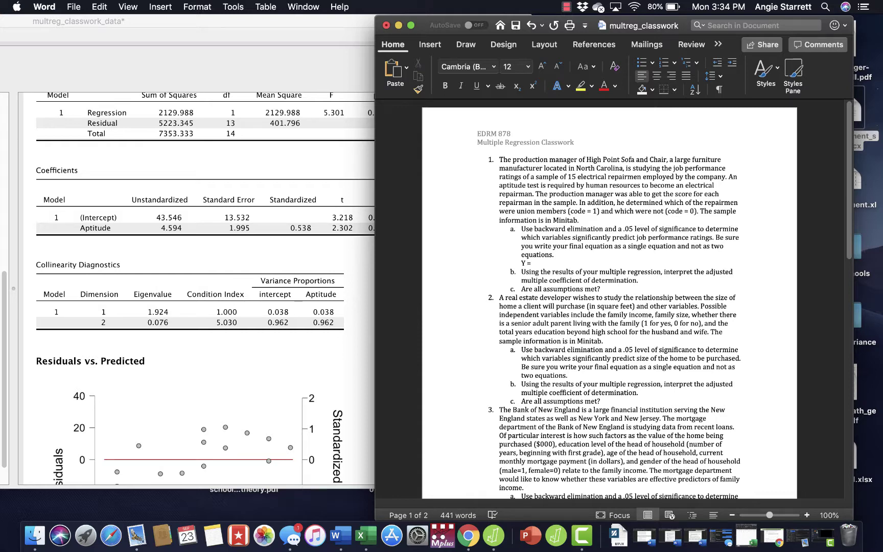
text(43.546)
text(+ 4.594(aptitude))
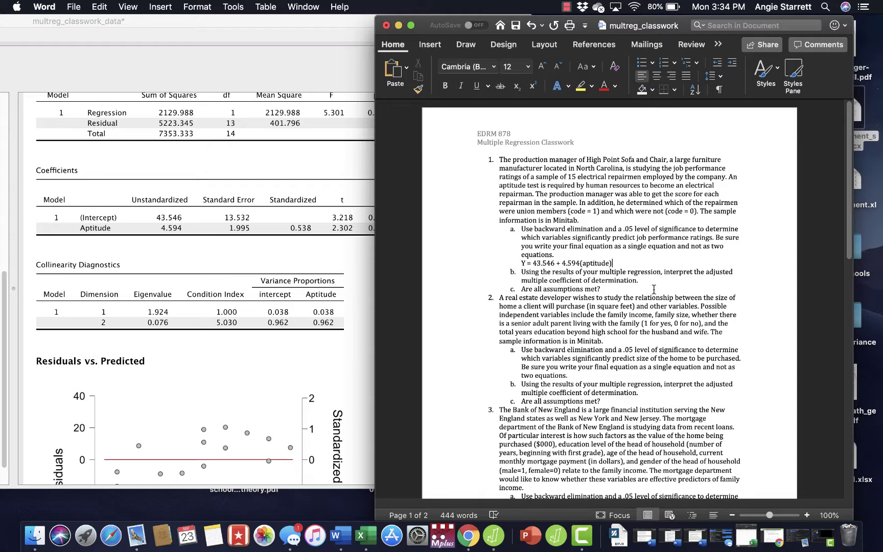
Step: Under question 1b, write "23.5% of the total variation in job performance is explained by the aptitude test", based on the adjusted R² in JASP
click(649, 280)
key(Return)
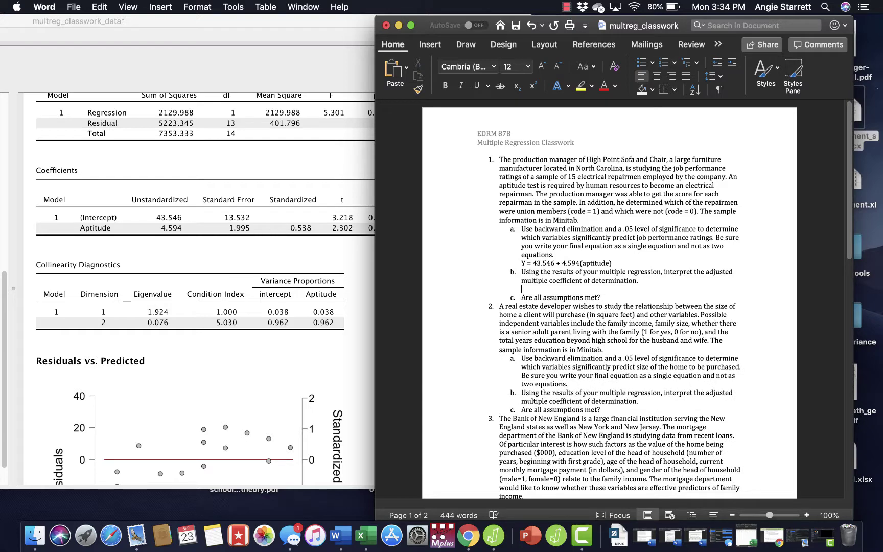
scroll(281, 200, up, 6)
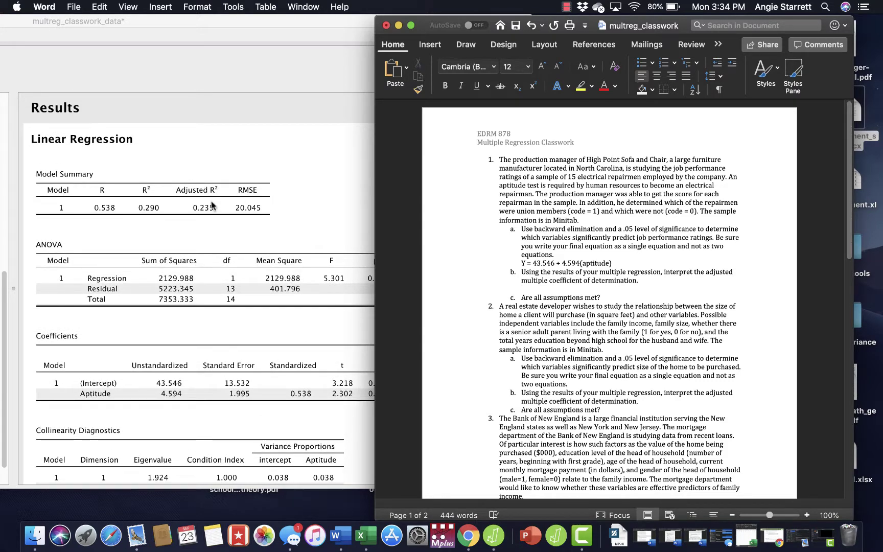
text(23.5% of the toal)
text(vari)
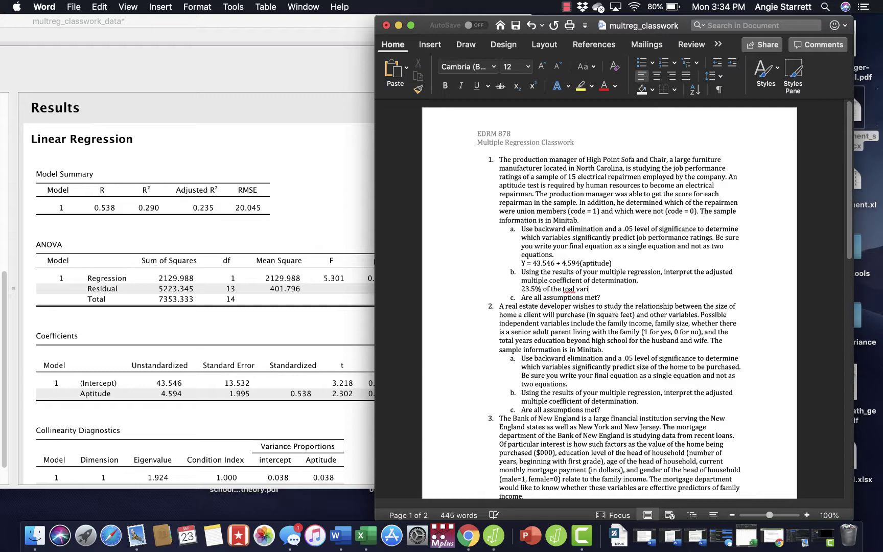
text(ation in job performance )
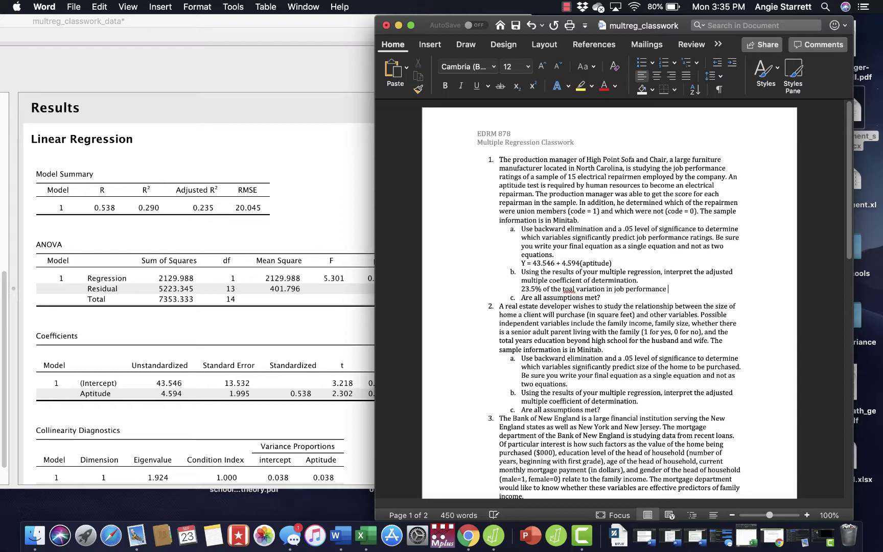
text(is explained by the a)
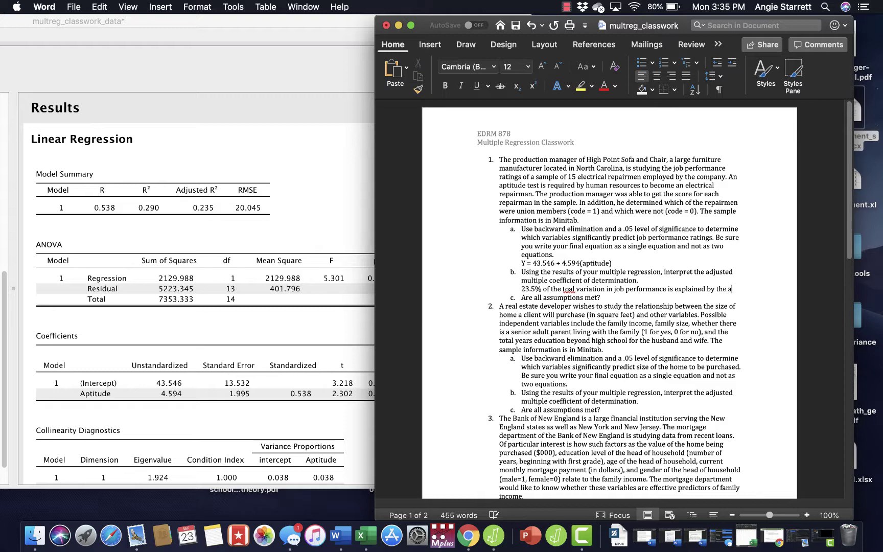
text(ptitude test)
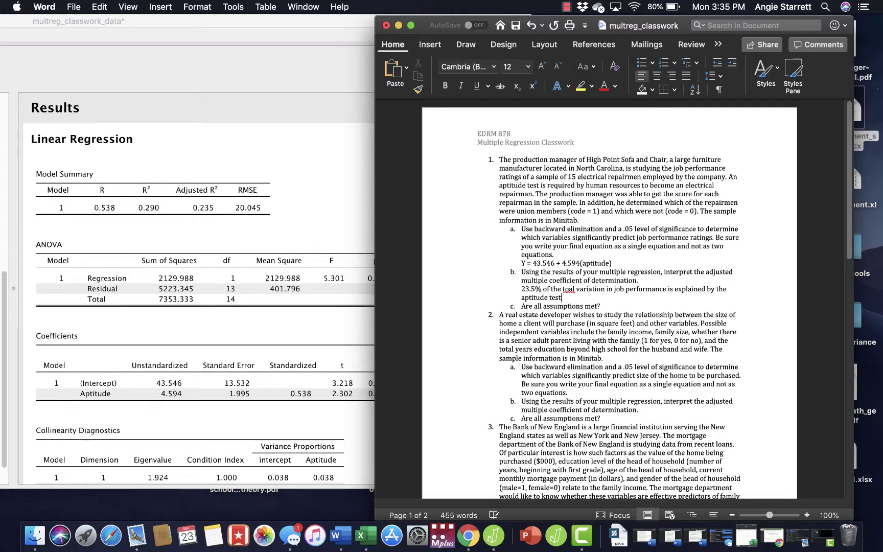
click(570, 290)
text(t)
Step: Check the VIF in the JASP coefficients table and write "VIF < 10" on a new line under question 1c in Word
scroll(616, 350, down, 2)
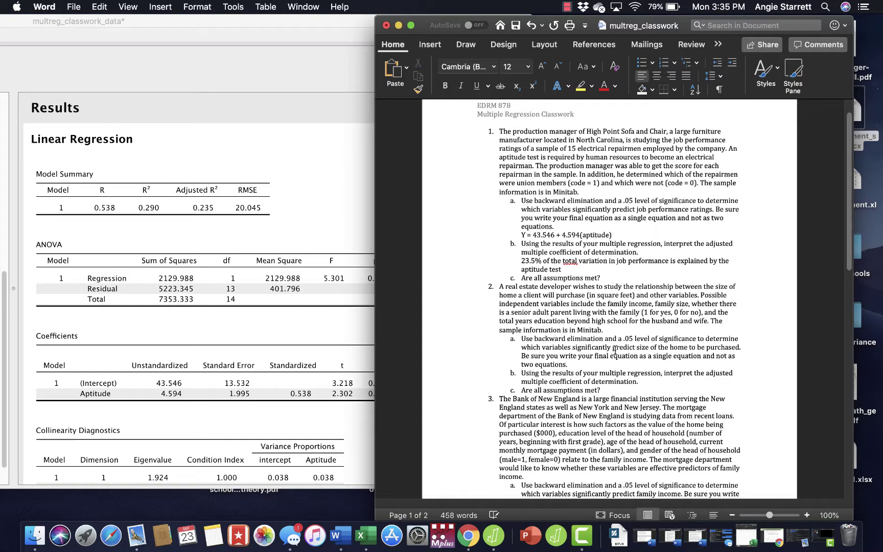
key(Return)
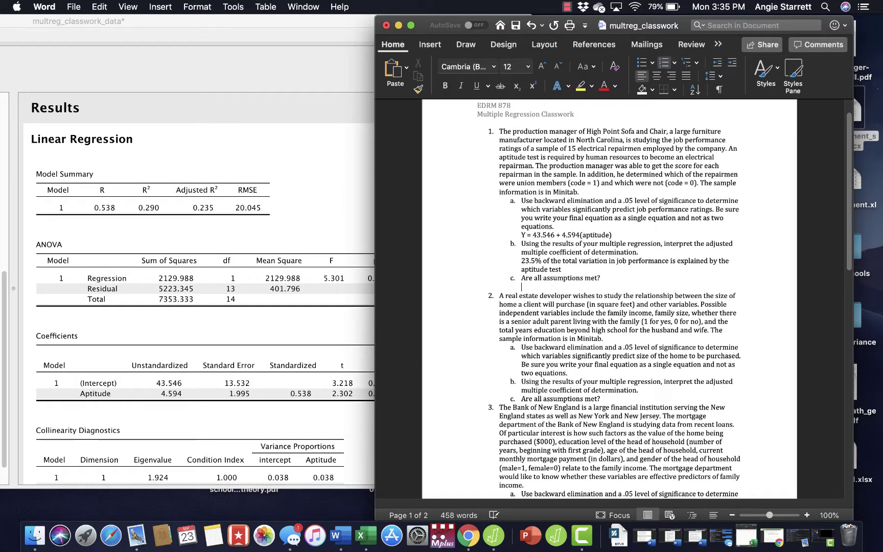
scroll(289, 344, down, 8)
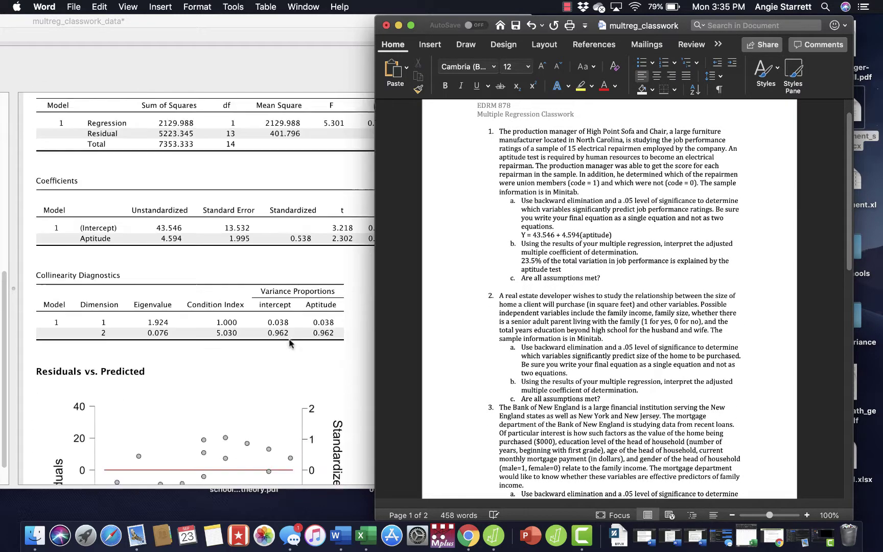
click(287, 338)
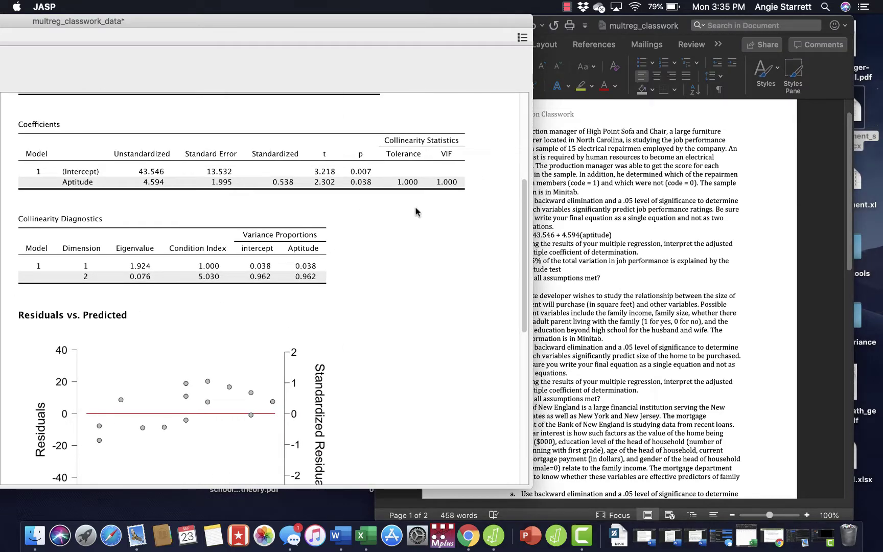
click(459, 194)
click(631, 269)
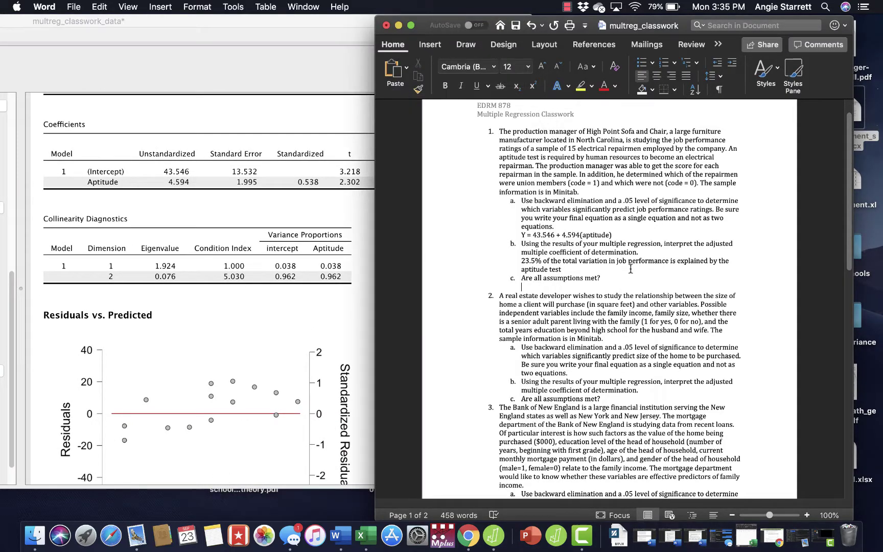
drag(620, 25, 737, 24)
text(VIF )
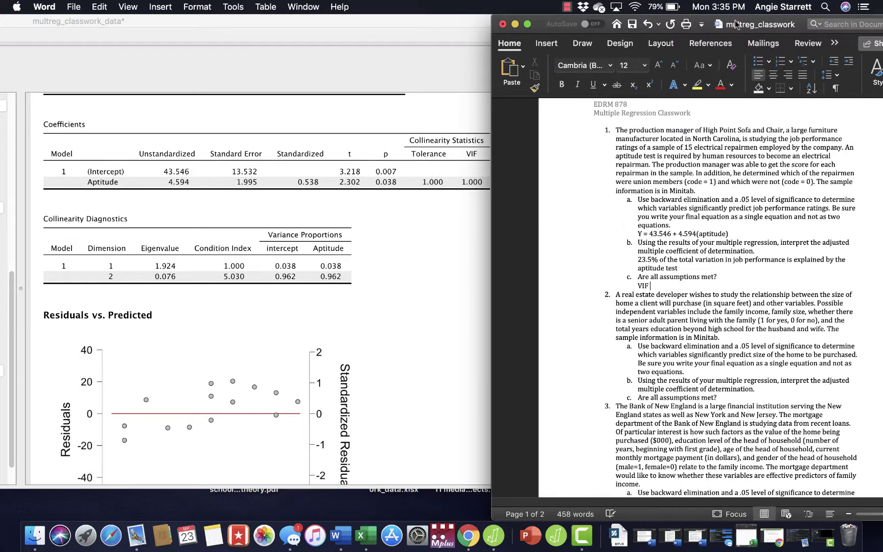
text(< 10)
key(Return)
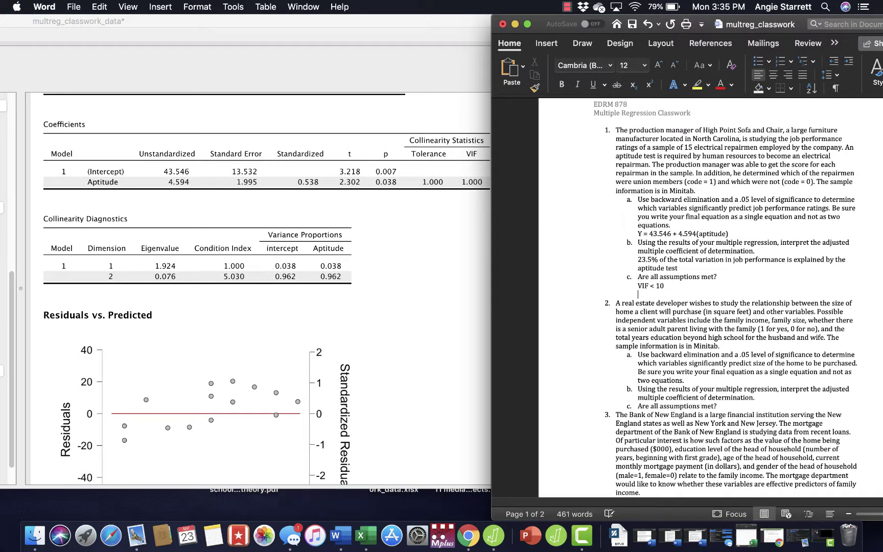
Step: Bring the JASP results forward and examine the Q-Q plot of standardized residuals
click(330, 29)
drag(331, 29, 383, 30)
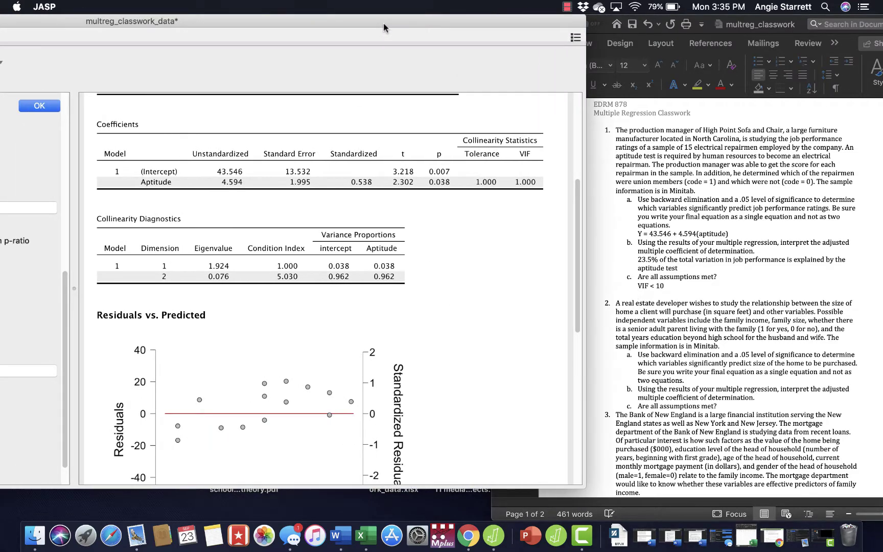
scroll(461, 363, down, 10)
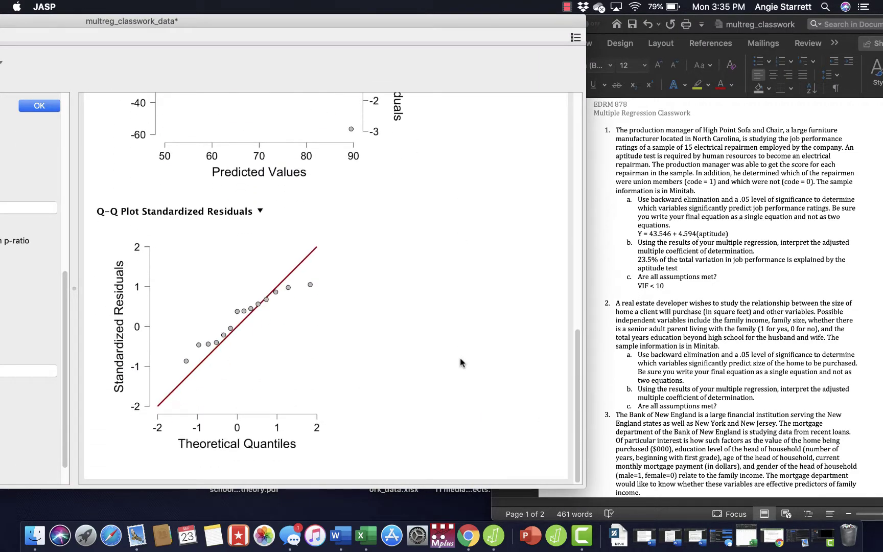
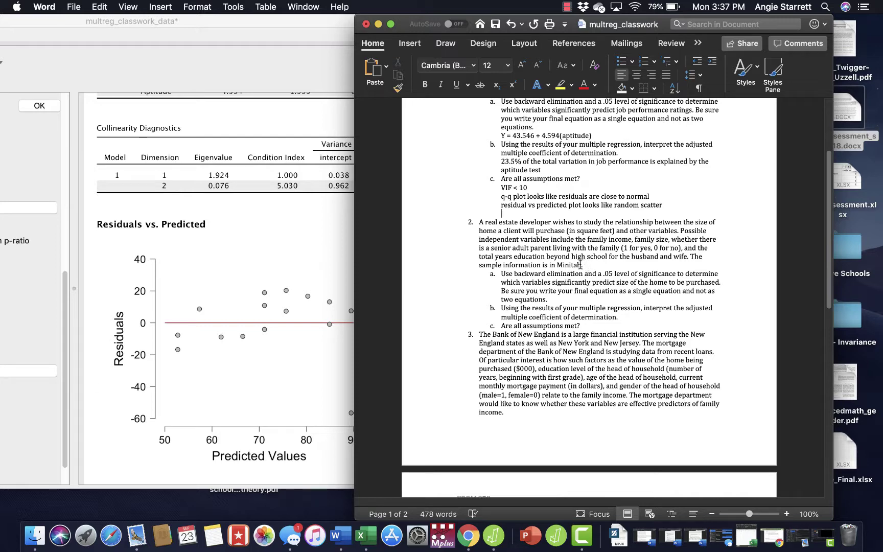
Step: In the question 2 text of the Word document, replace "Minitab" with "JASP"
drag(581, 265, 556, 264)
text(JASP)
scroll(557, 264, down, 2)
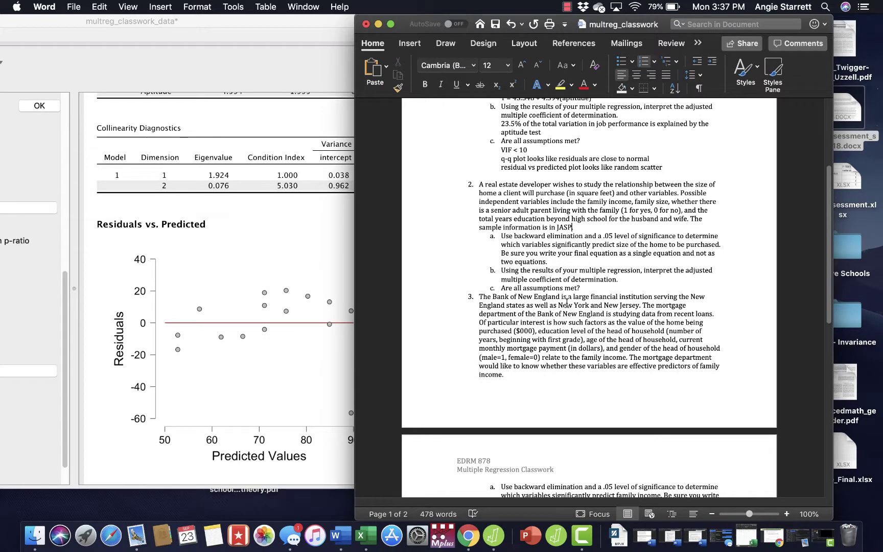
Step: Move the Word window aside, switch to JASP and start a new Linear Regression analysis
click(565, 24)
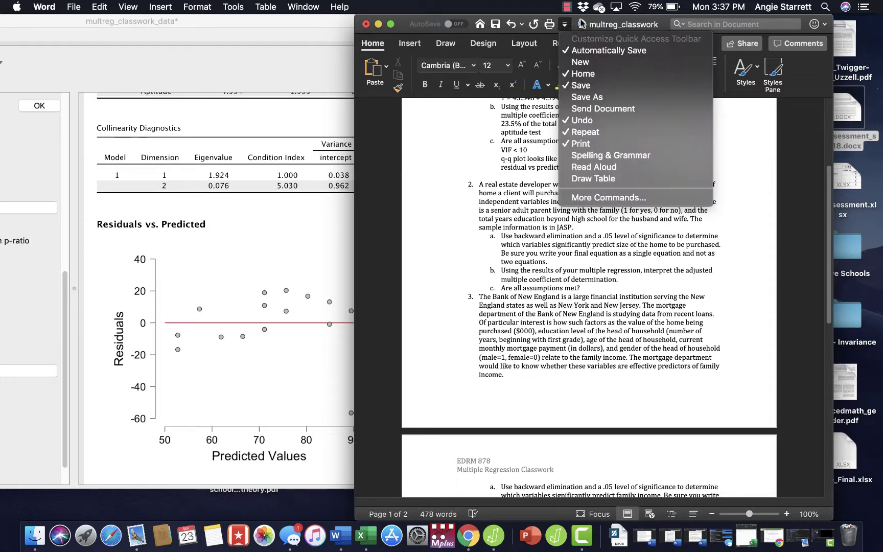
click(608, 23)
drag(609, 23, 736, 4)
click(307, 166)
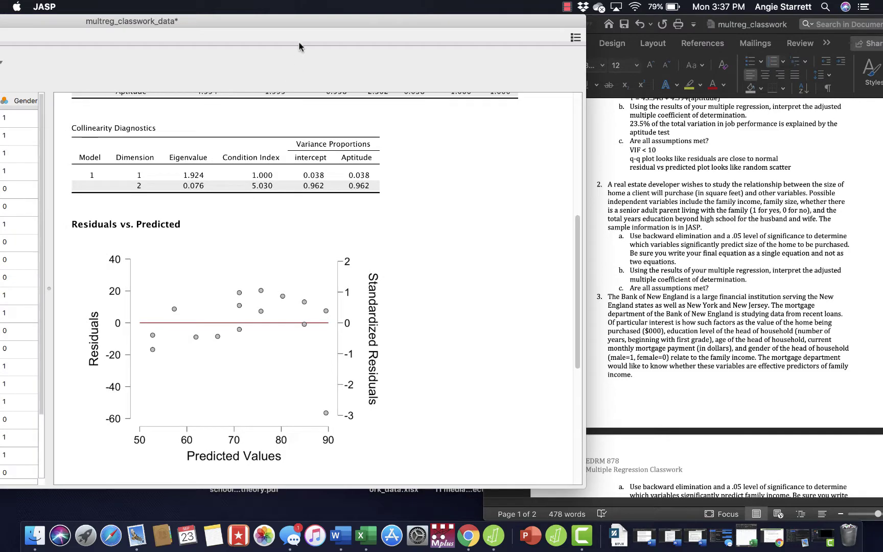
double_click(296, 21)
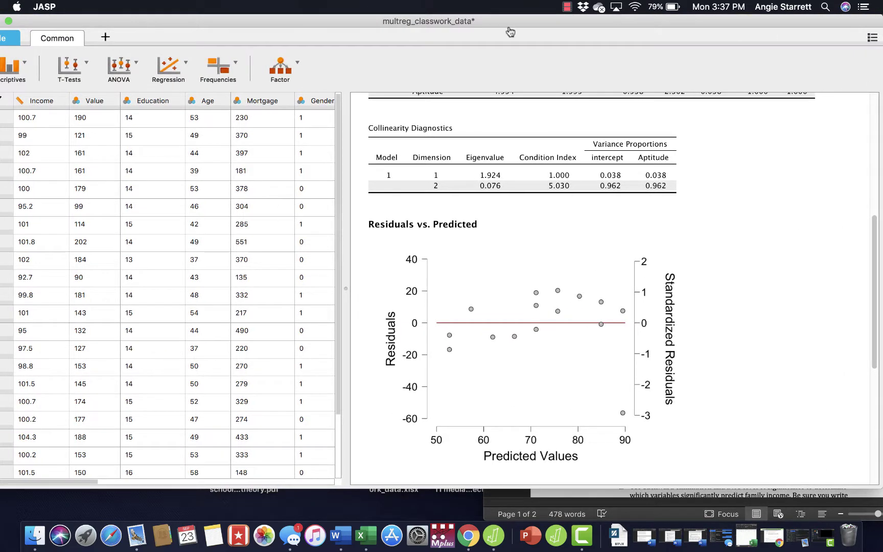
click(188, 74)
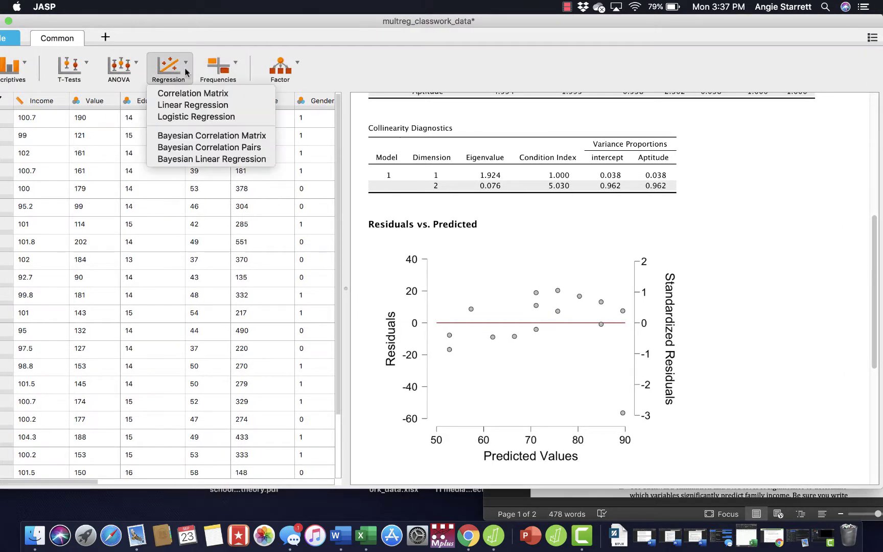
click(188, 105)
drag(203, 33, 288, 16)
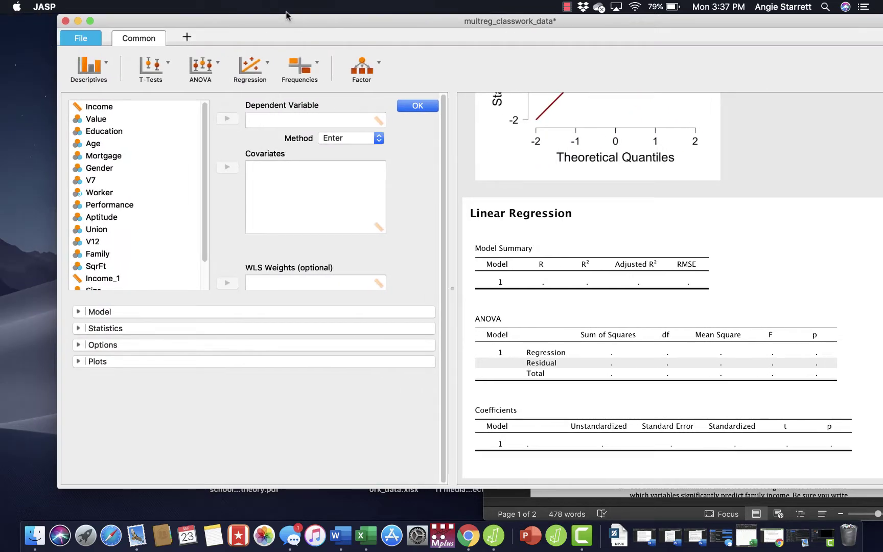
Step: Assign SqrFt as the dependent variable of the new regression
scroll(116, 207, down, 3)
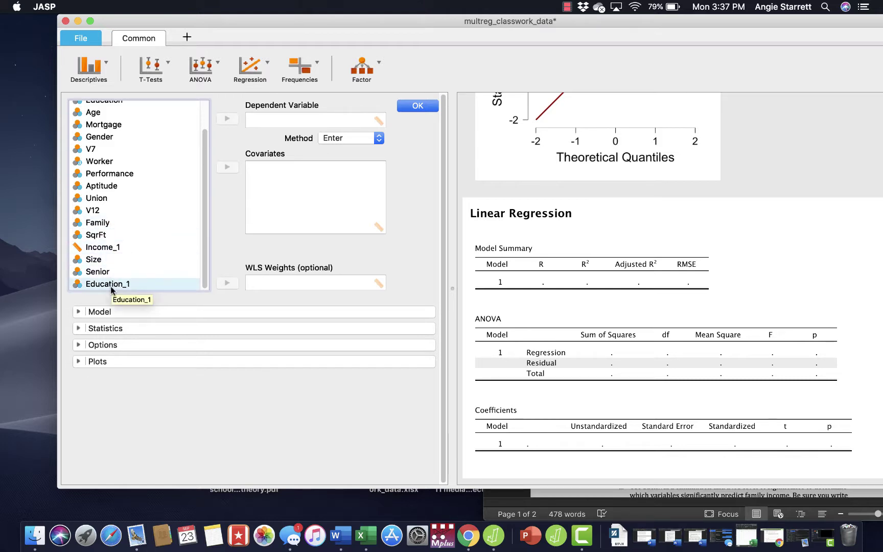
drag(400, 24, 344, 24)
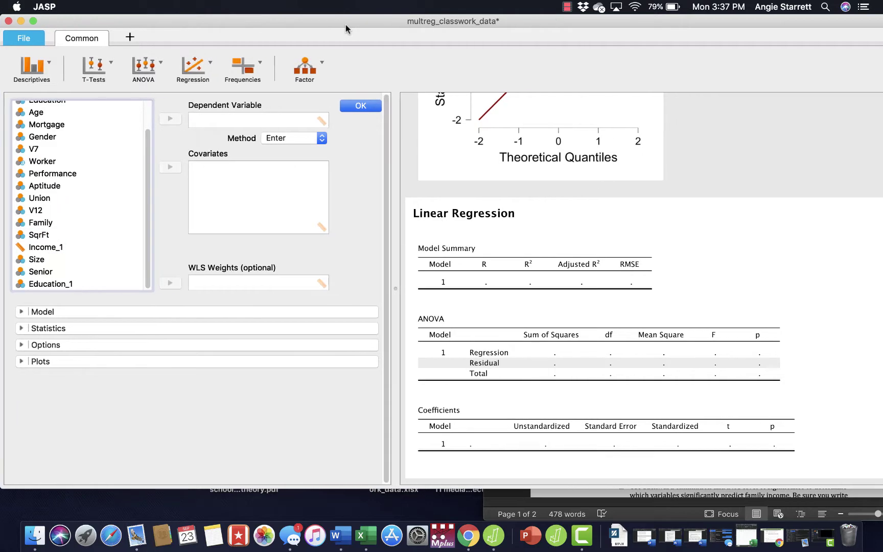
click(70, 235)
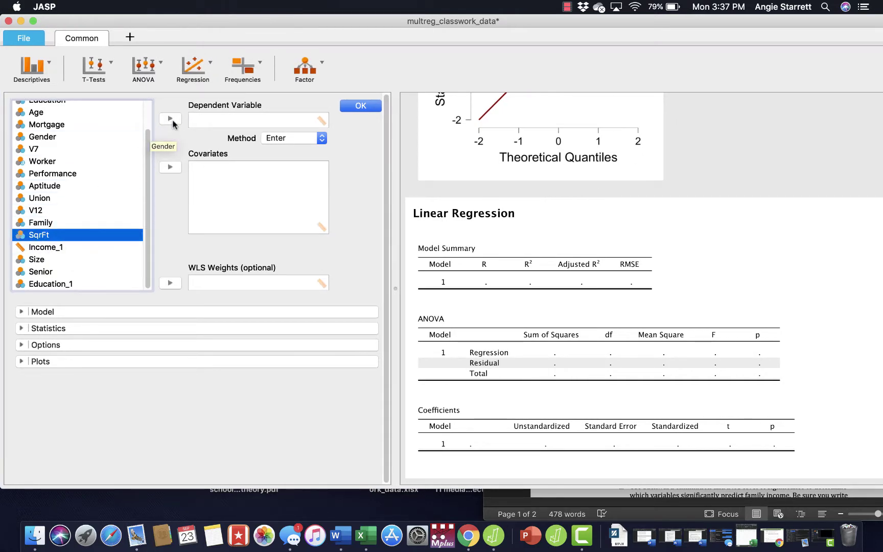
click(171, 120)
Step: Add Income_1, Size and Education_1 as covariates of the SqrFt regression
drag(415, 24, 463, 4)
click(104, 248)
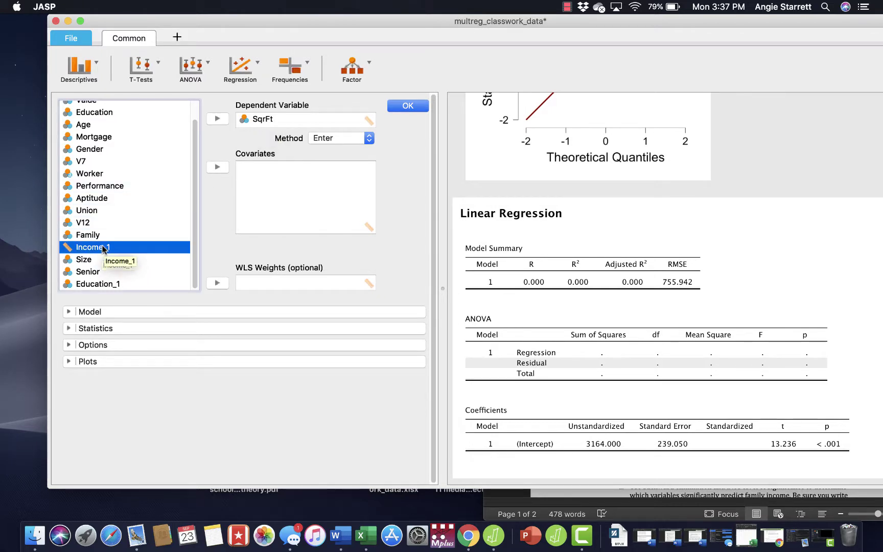
click(217, 166)
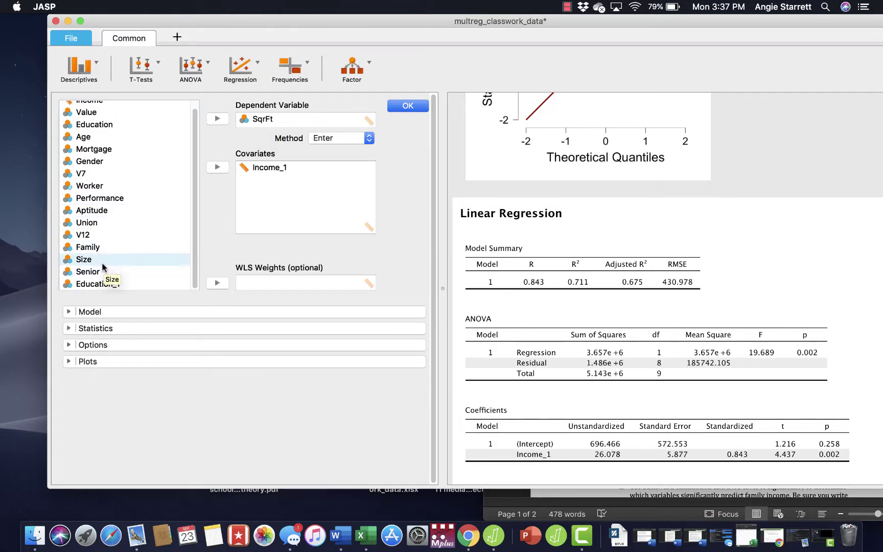
click(103, 259)
click(218, 167)
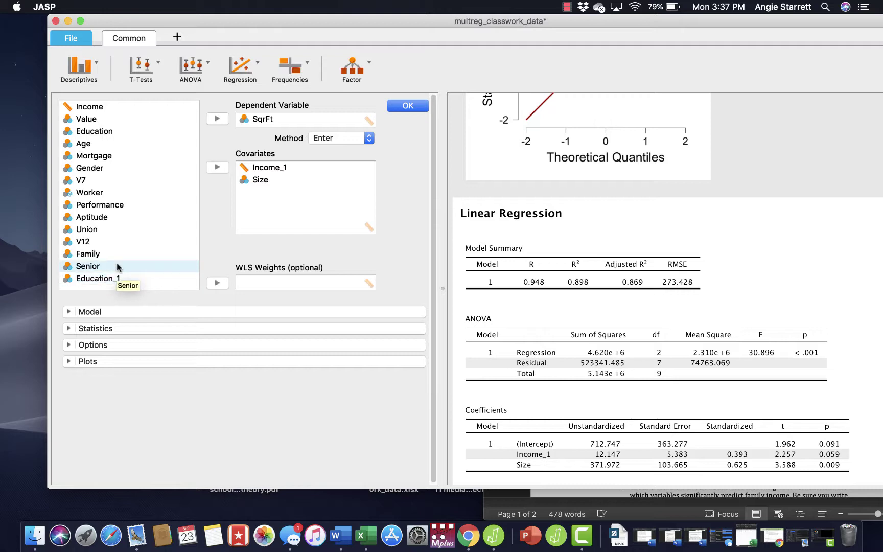
click(117, 278)
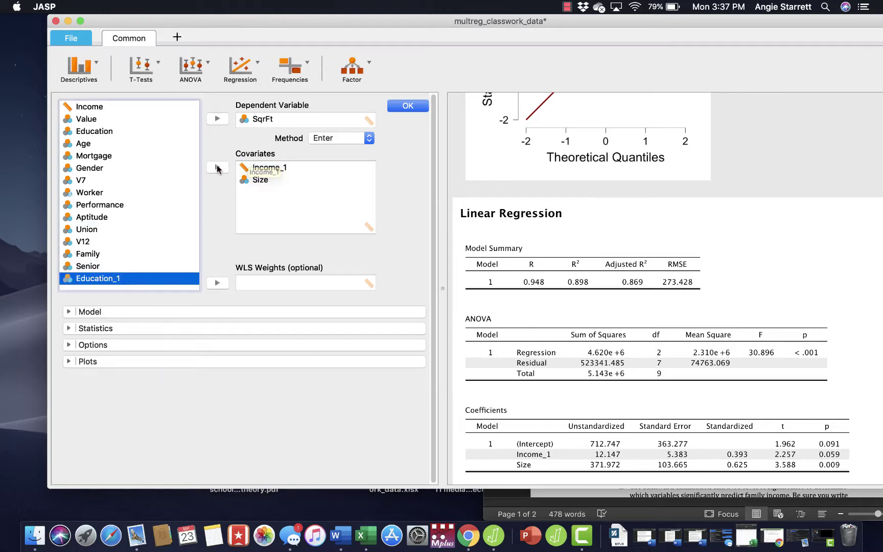
click(218, 167)
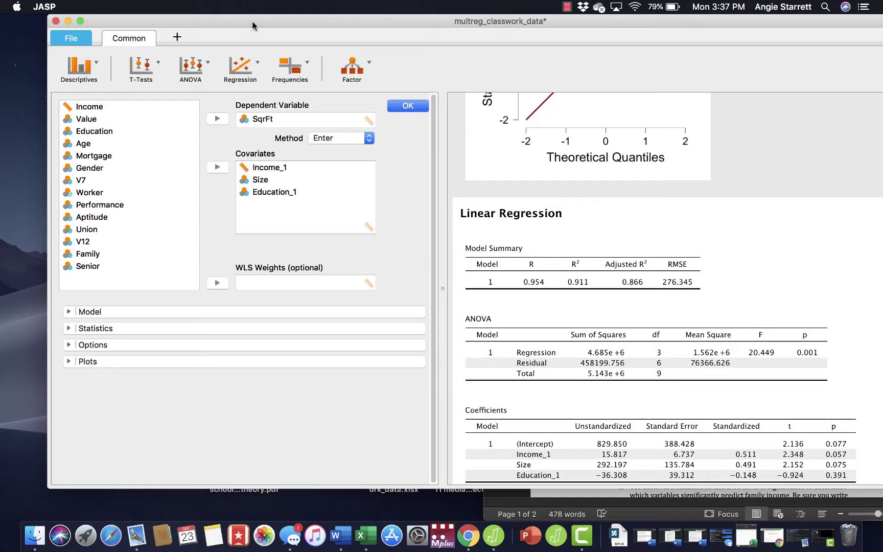
Step: Compare the independent variables described in question 2 of the Word document with the variables still unassigned in JASP
drag(251, 22, 76, 11)
click(863, 254)
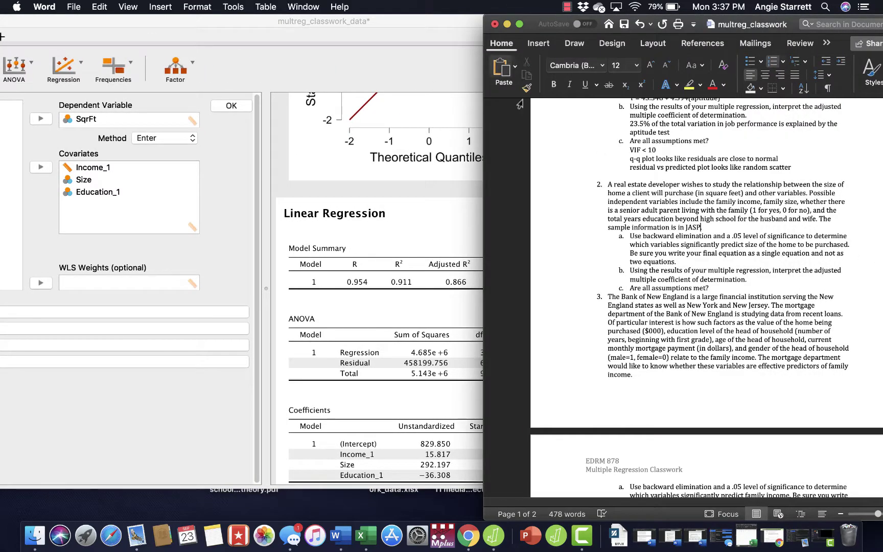
drag(375, 23, 515, 7)
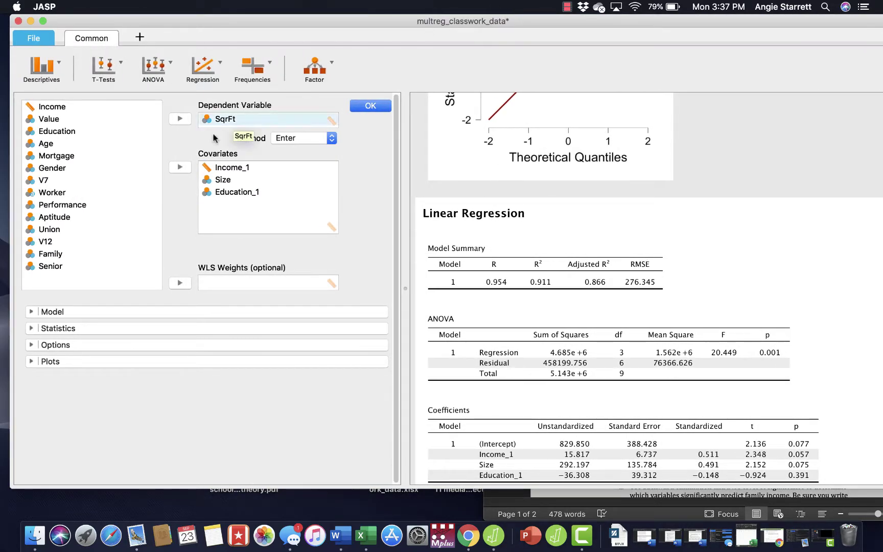
click(72, 254)
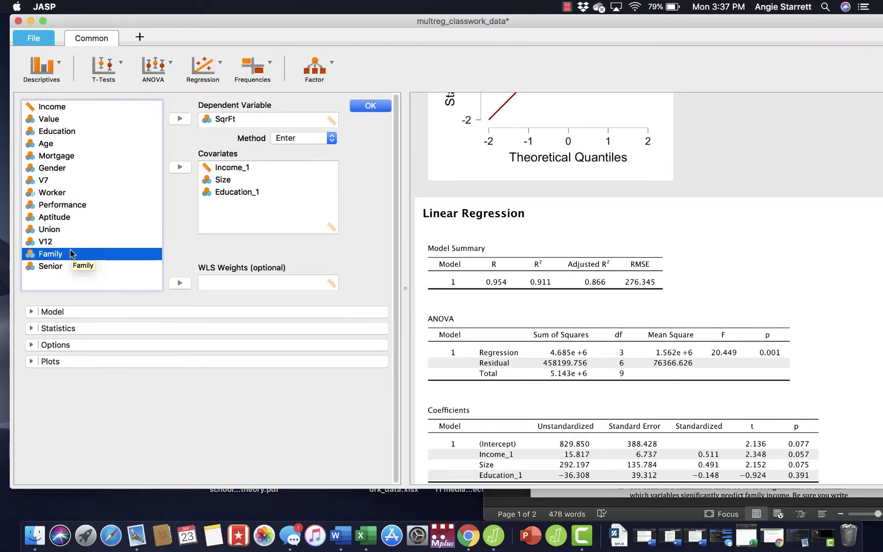
drag(756, 22, 402, 11)
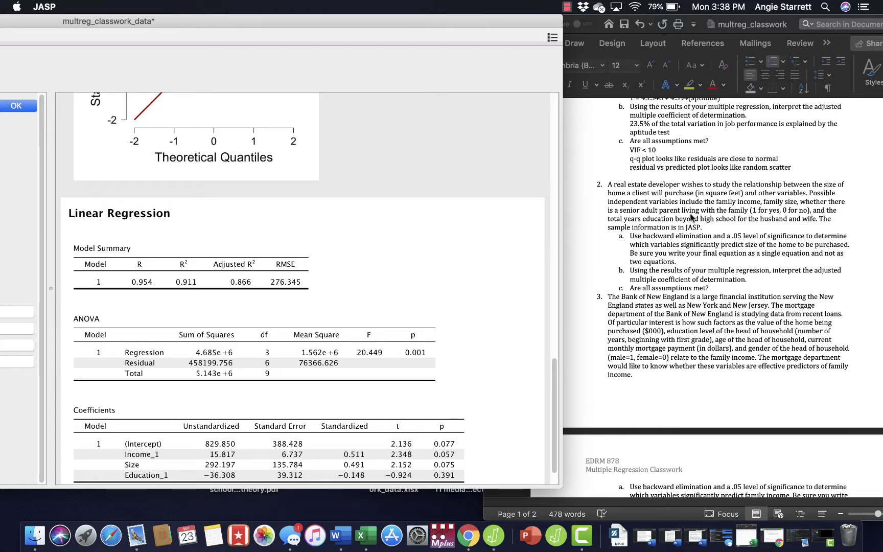
drag(289, 25, 550, 5)
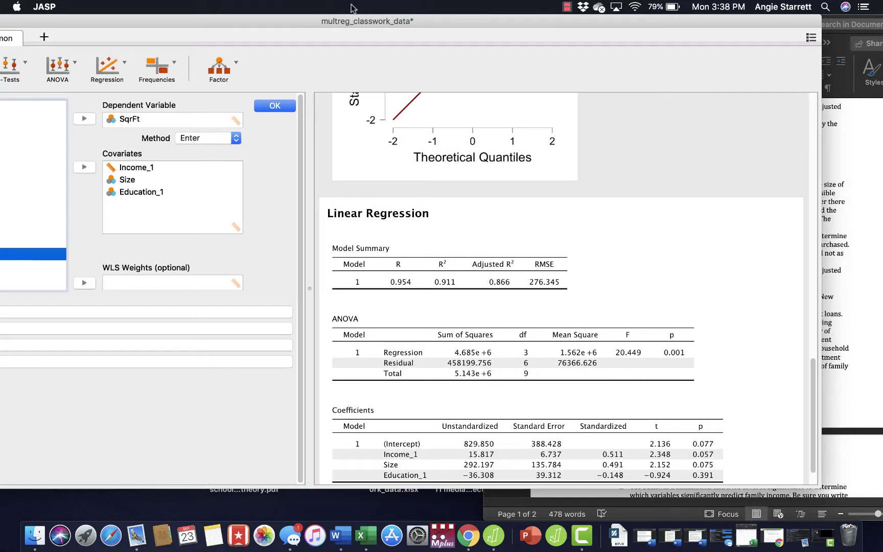
Step: Set the SqrFt regression's method to Backward and turn on collinearity diagnostics
drag(330, 20, 465, 20)
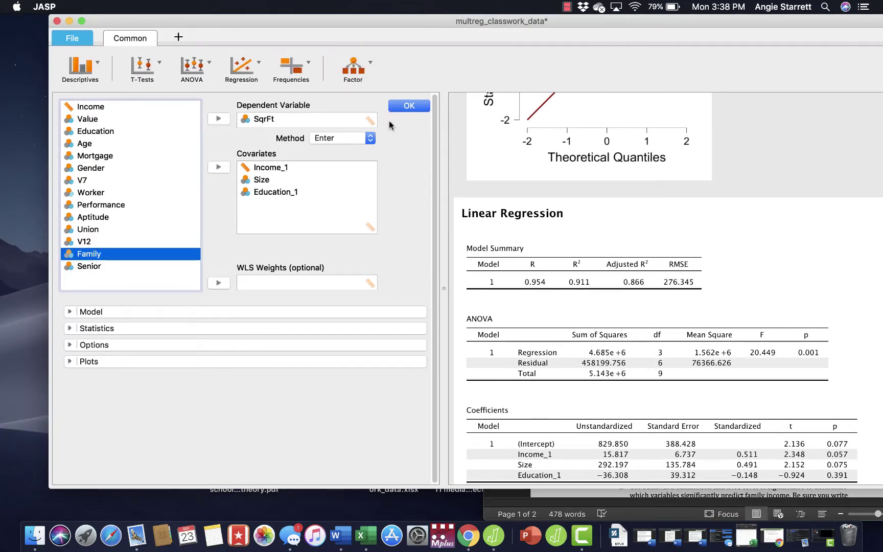
click(369, 139)
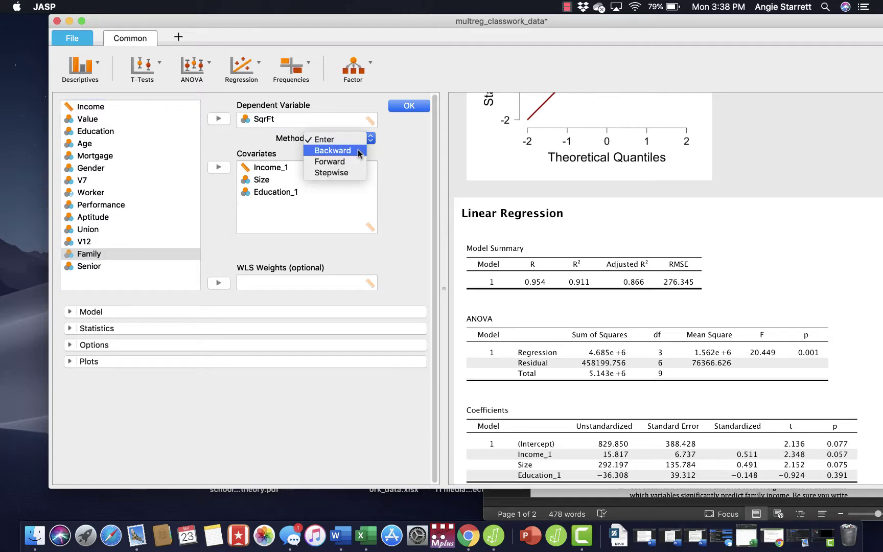
click(358, 149)
click(70, 330)
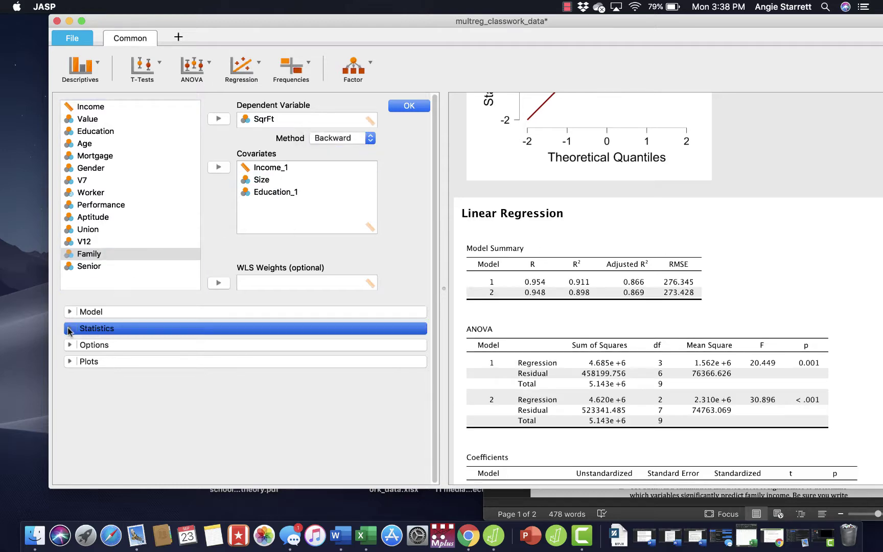
click(294, 414)
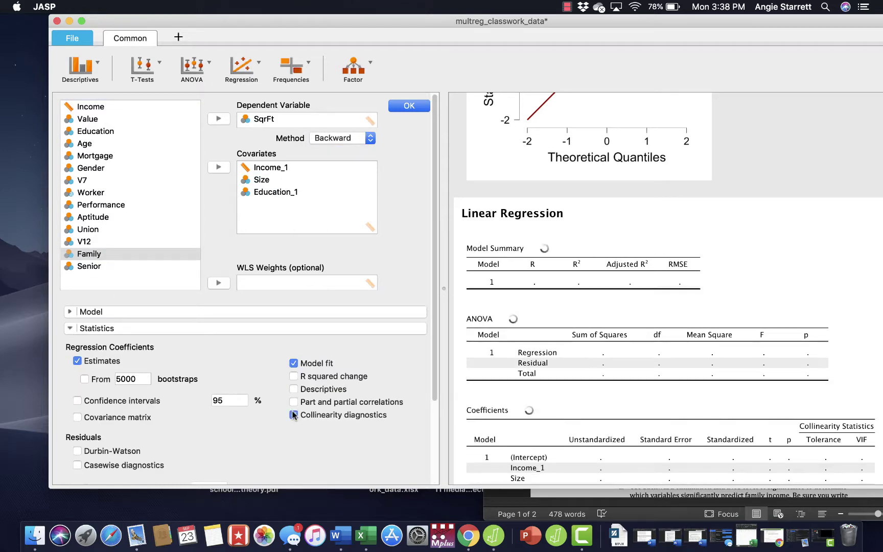
Step: Set the p-value removal criterion of the stepping method to 0.05
scroll(235, 451, down, 5)
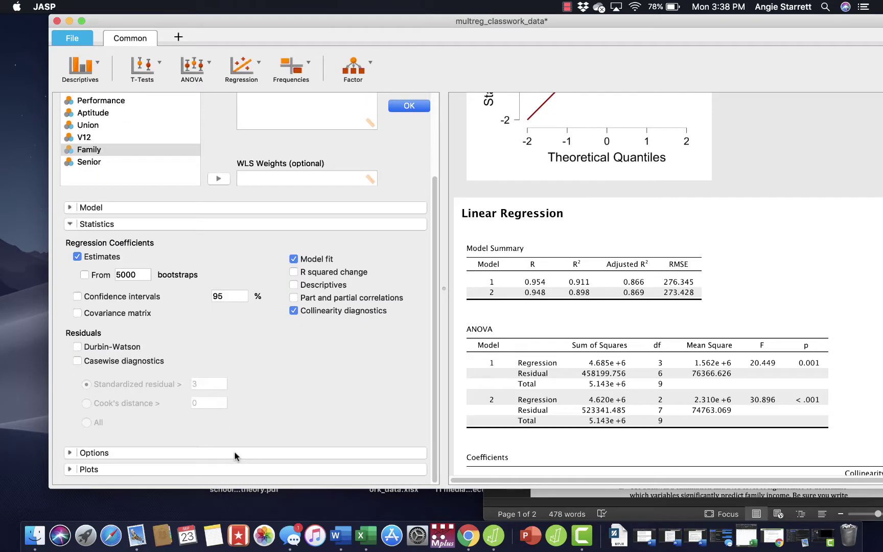
click(74, 451)
scroll(300, 360, down, 7)
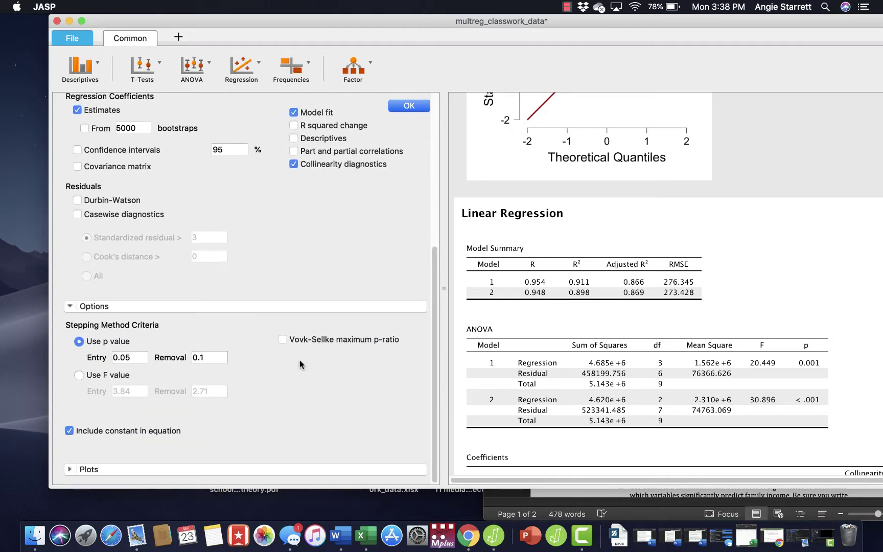
click(209, 359)
Step: Add the residuals vs. predicted plot and the Q-Q plot of standardized residuals to the SqrFt regression
click(72, 471)
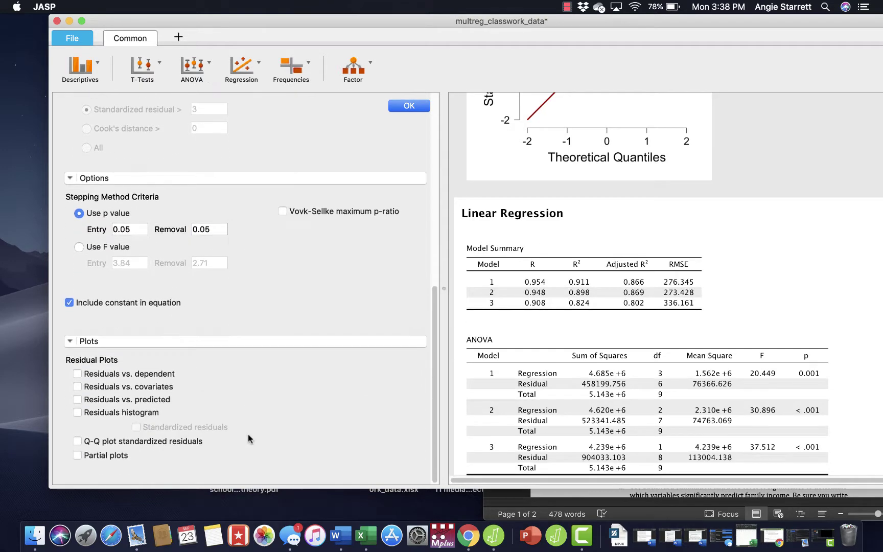
click(77, 399)
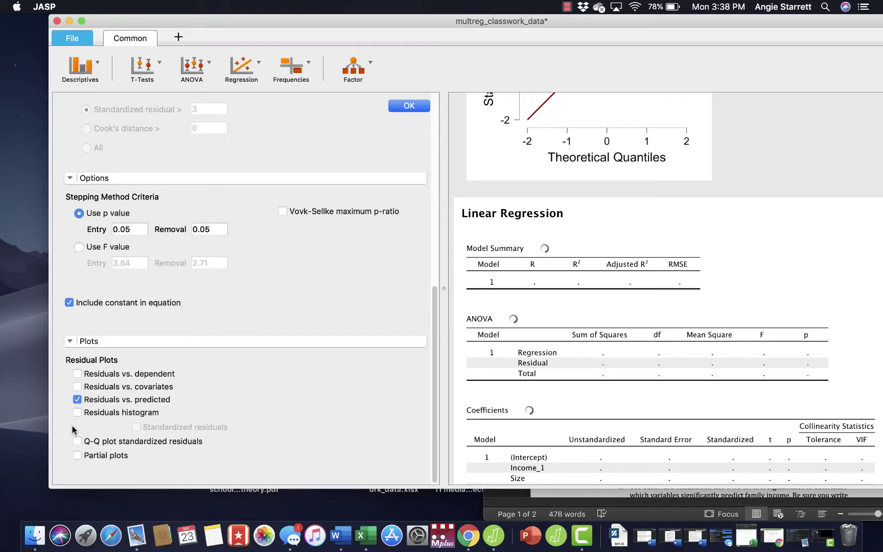
click(77, 441)
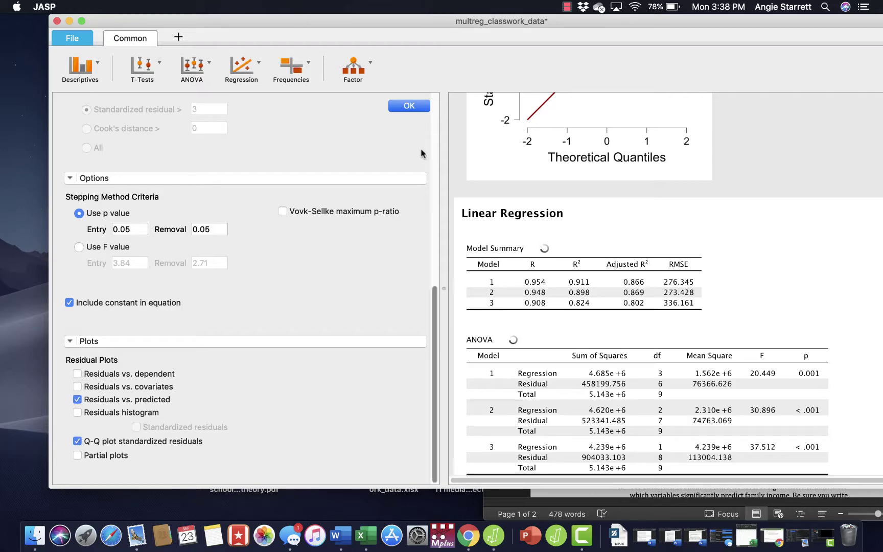
Step: Bring the coefficients table beside Word and write the final model equation Y = 1271.586 + 540.69(size) under question 2a in Word
drag(657, 24, 436, 24)
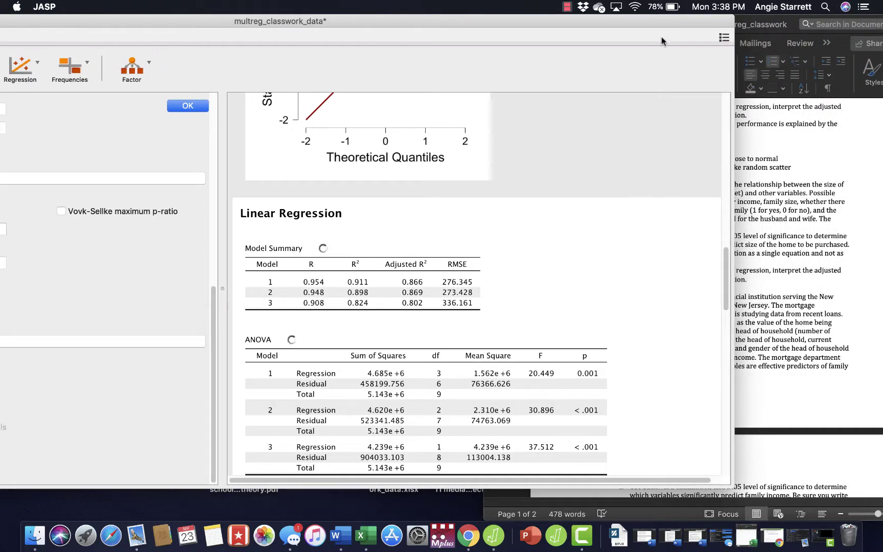
scroll(648, 271, down, 10)
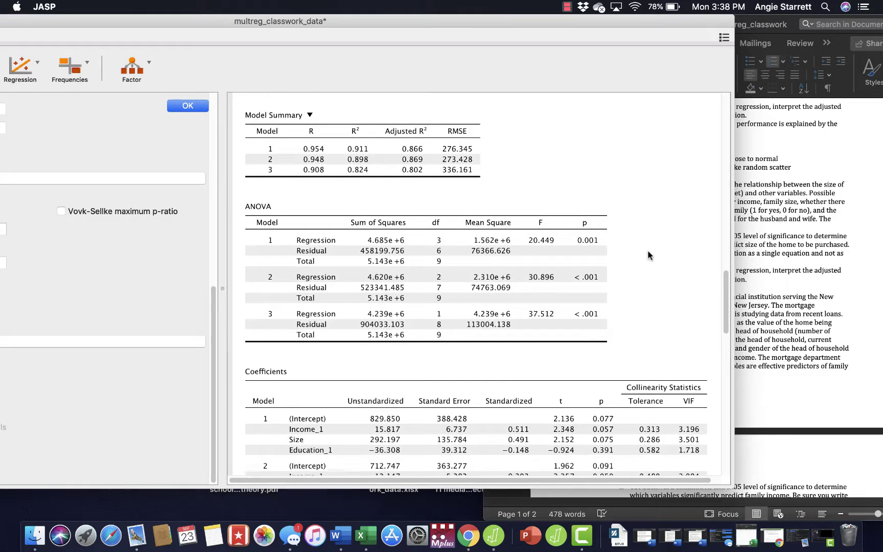
scroll(648, 249, down, 2)
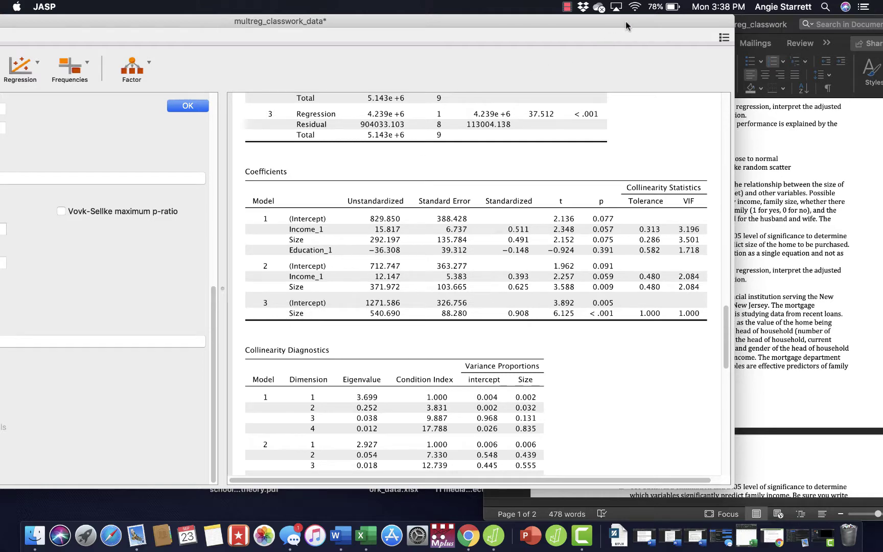
drag(626, 20, 432, 17)
click(815, 274)
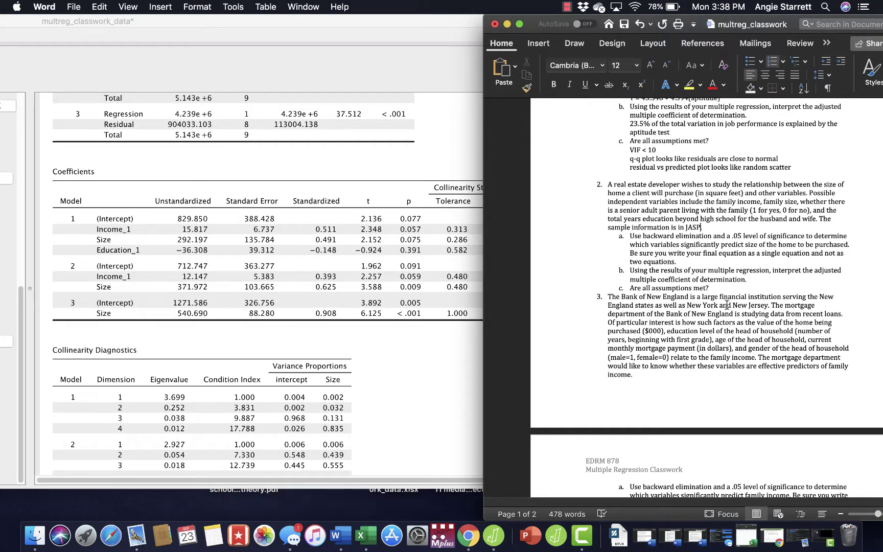
click(691, 262)
key(Return)
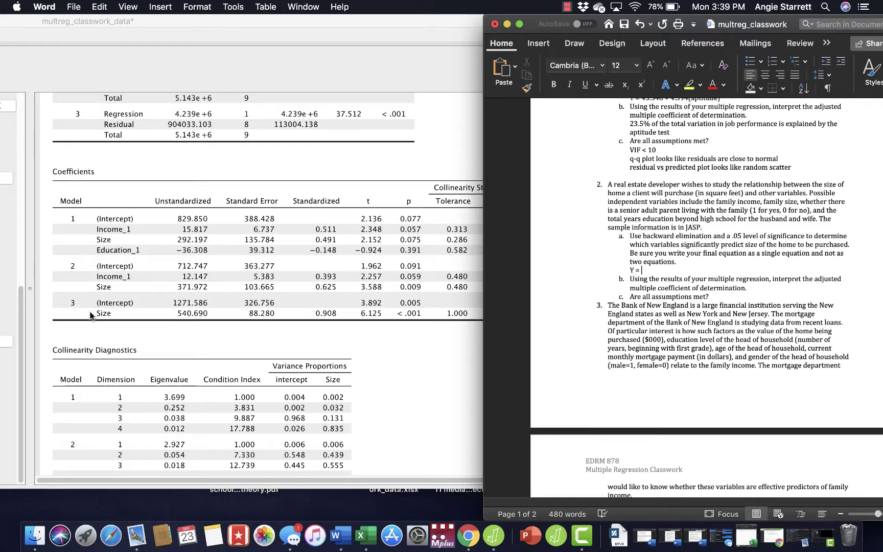
text(1271.586)
click(622, 279)
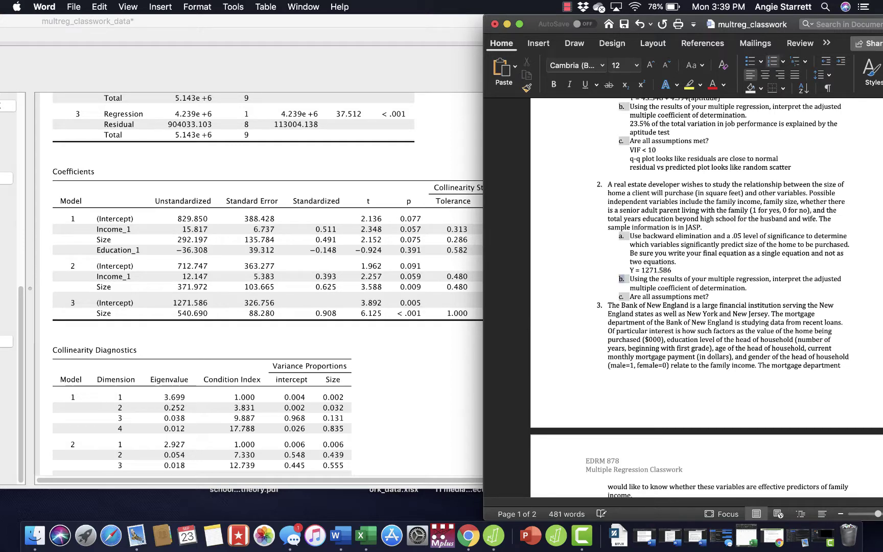
click(684, 269)
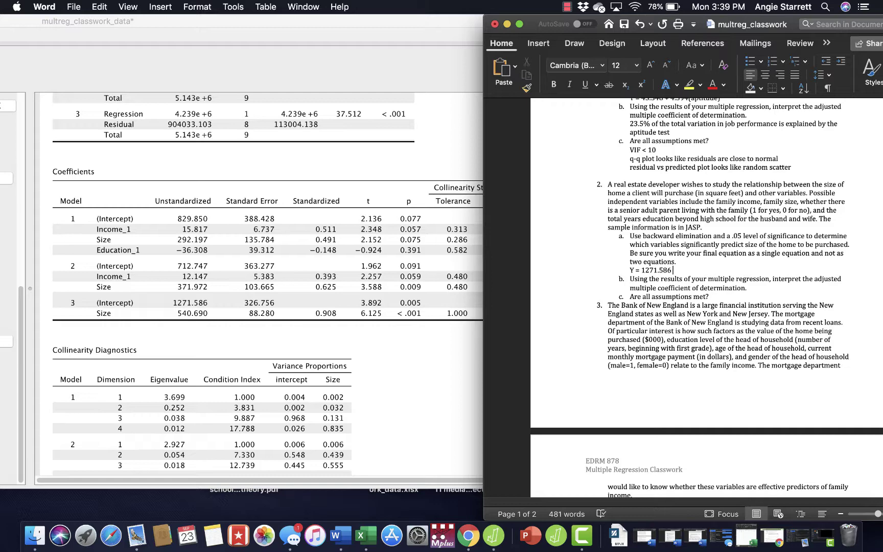
text(+ 540.69(size))
Step: Answer question 2b with "80.2% of the total variation in house square footage is explained by size of the family"
click(750, 287)
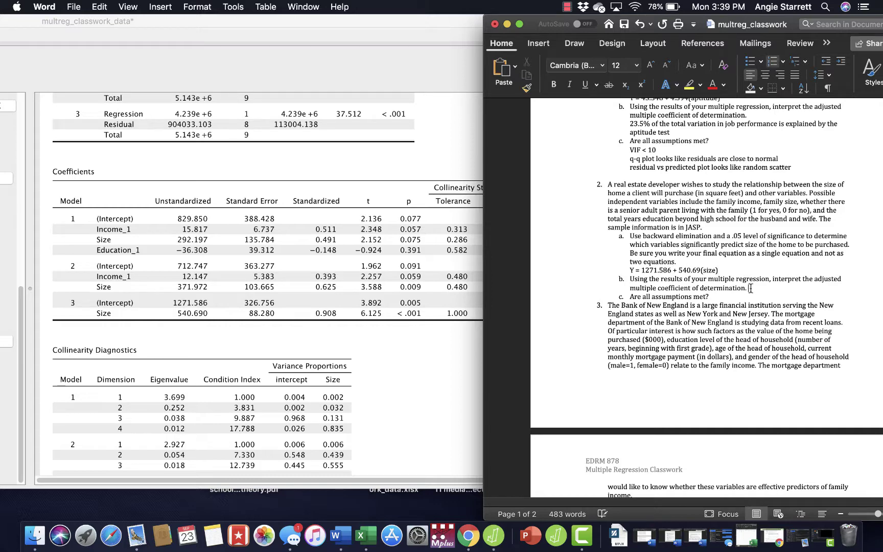
key(Return)
key(BackSpace)
scroll(468, 277, up, 5)
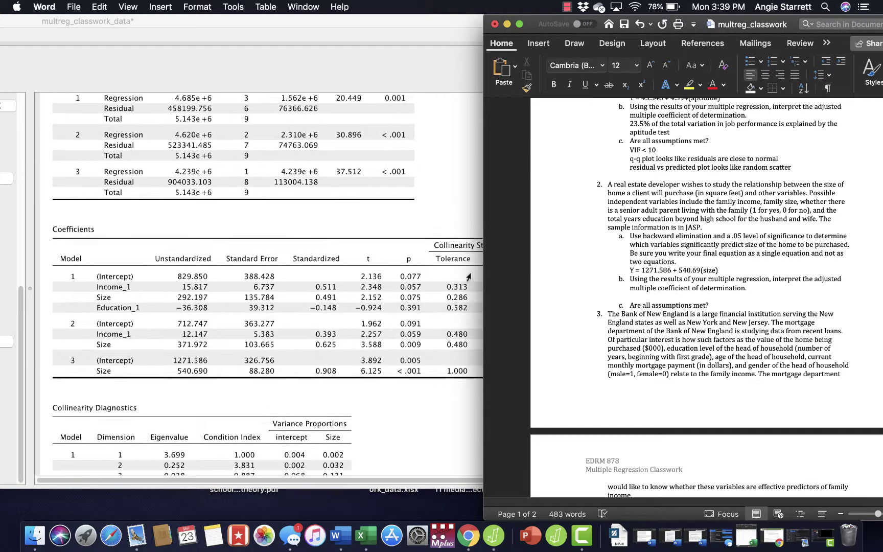
scroll(469, 277, up, 5)
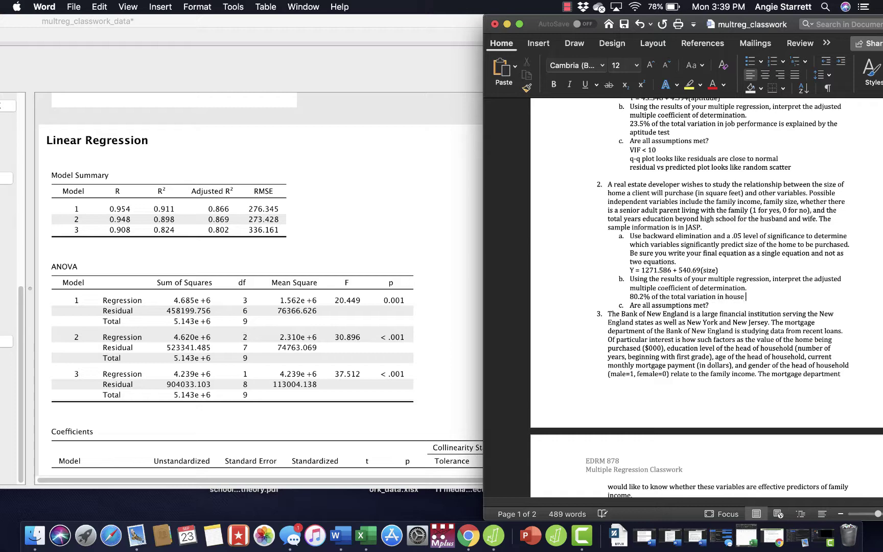
text(s)
key(BackSpace)
text(are footage is explained by )
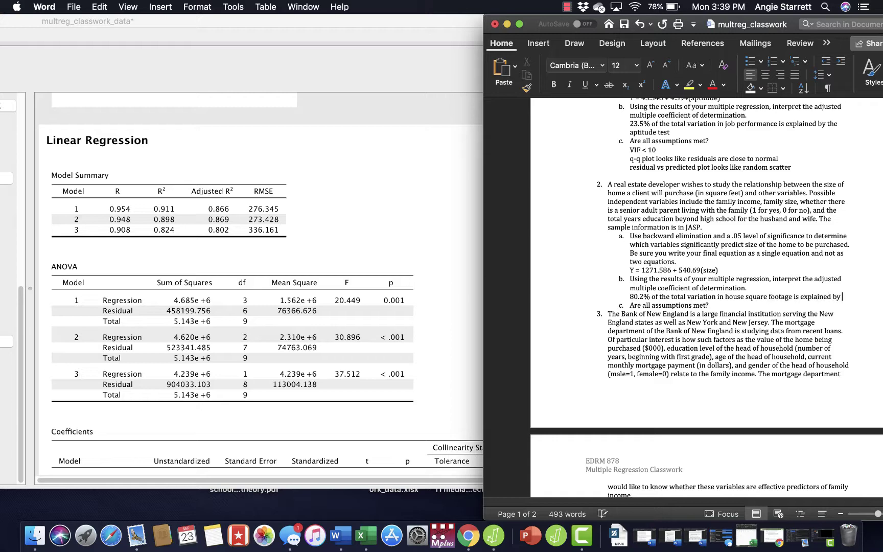
text(size of the family)
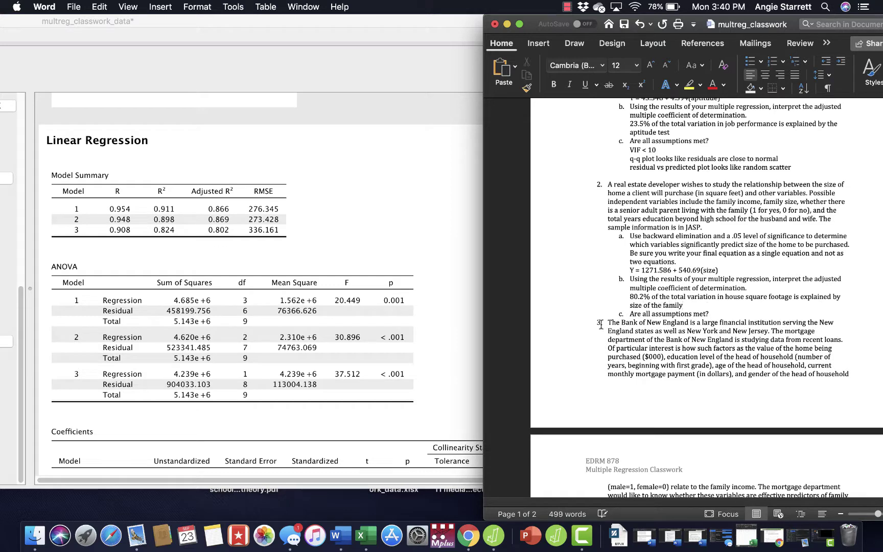
Step: Check the VIF column in JASP and enter "VIF<10" as an unnumbered line under question 2c in Word
click(711, 313)
key(Return)
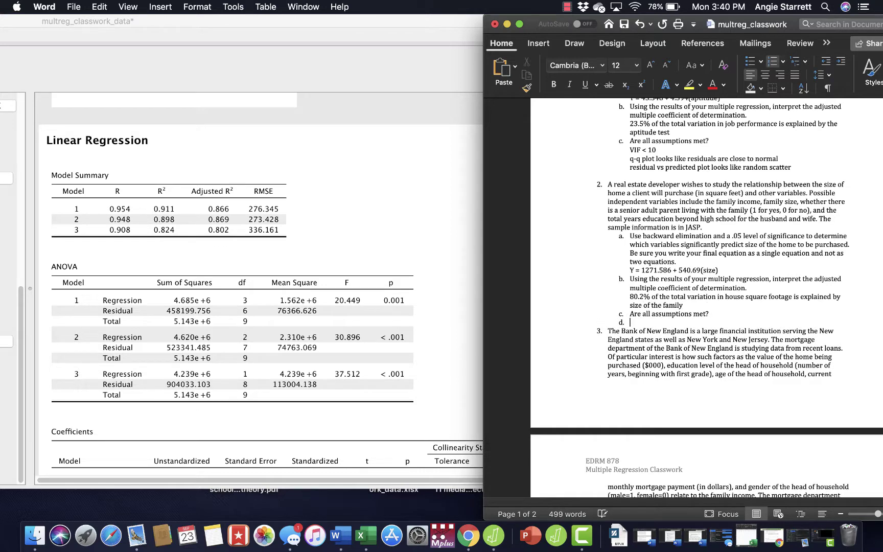
key(Return)
scroll(425, 376, down, 3)
scroll(425, 376, down, 8)
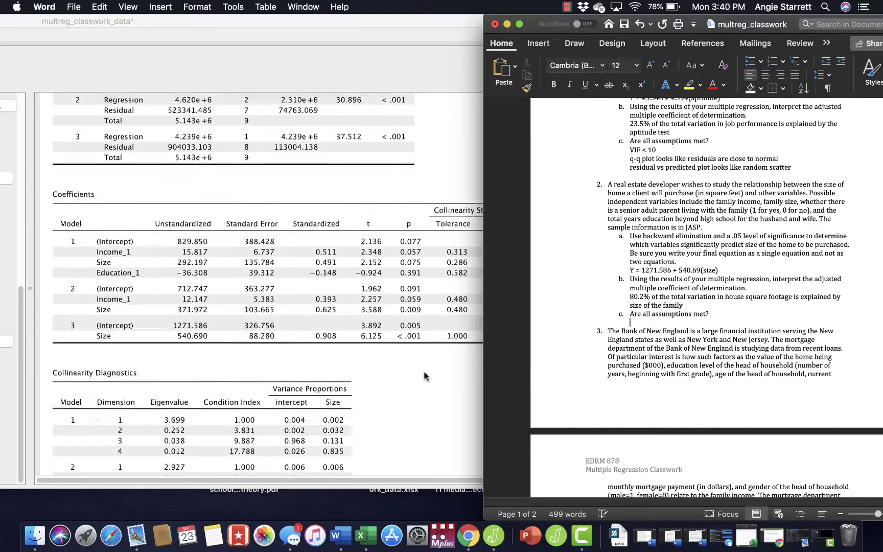
click(438, 444)
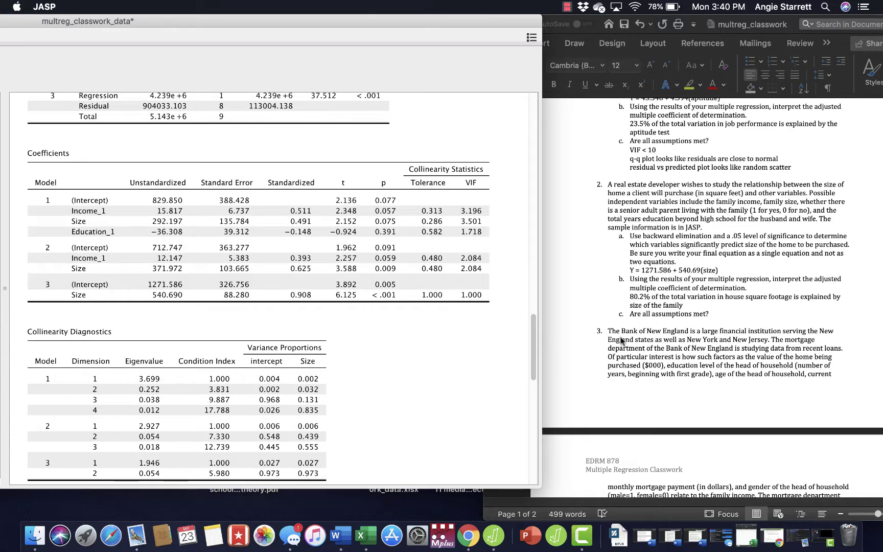
click(641, 323)
text(Vi)
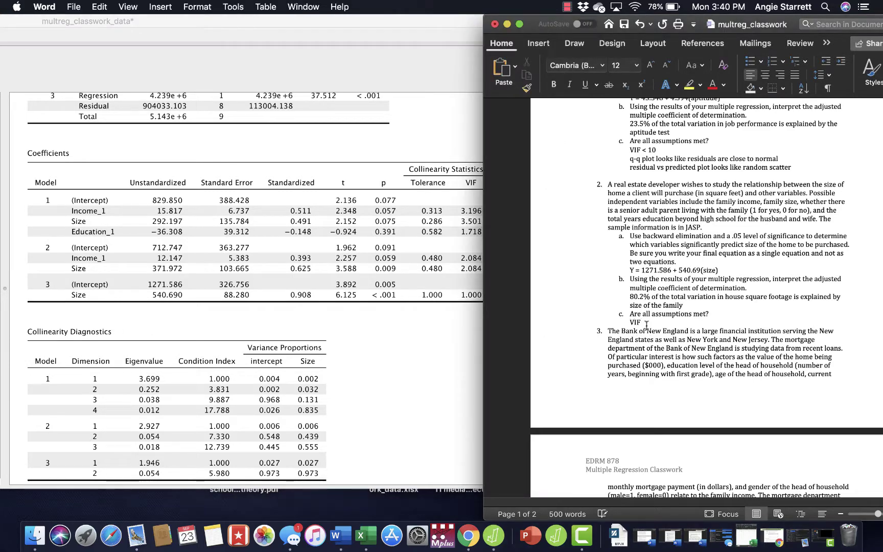
text(F<10)
key(Return)
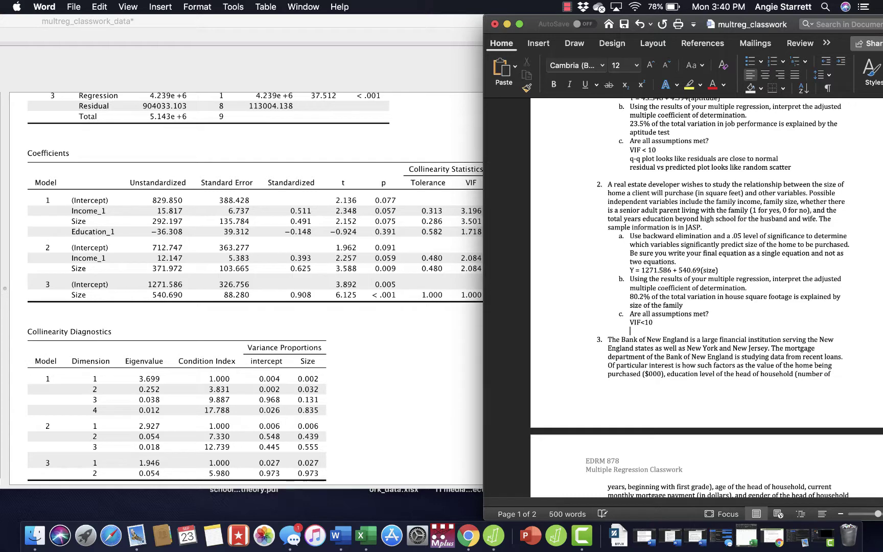
Step: Inspect the Q-Q plot in JASP and add "q-q plot implies residuals are normal" to answer 2c
scroll(390, 423, down, 5)
scroll(390, 424, down, 15)
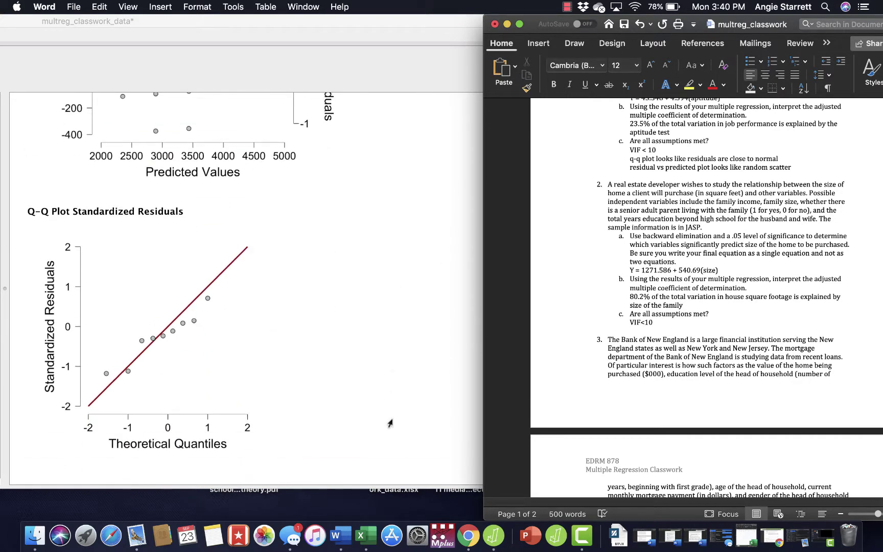
text(q-q plot implies re)
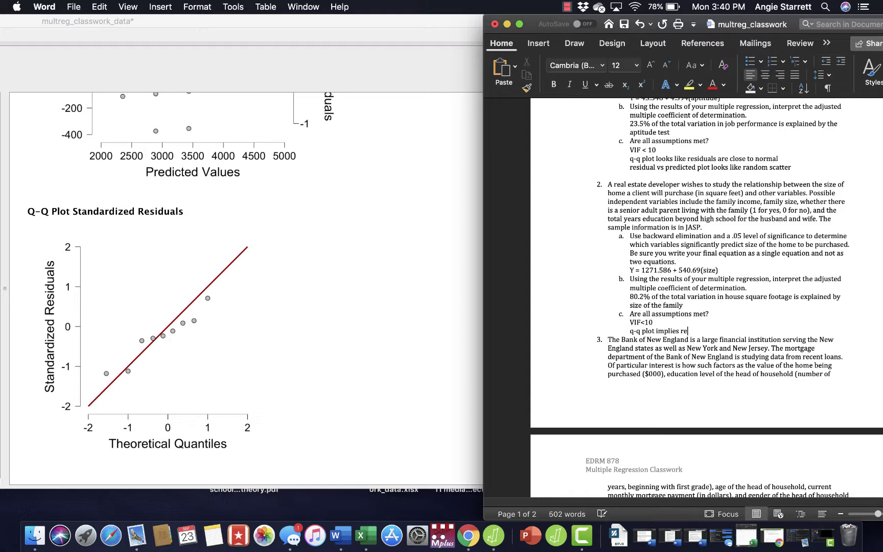
text(siduals are normal)
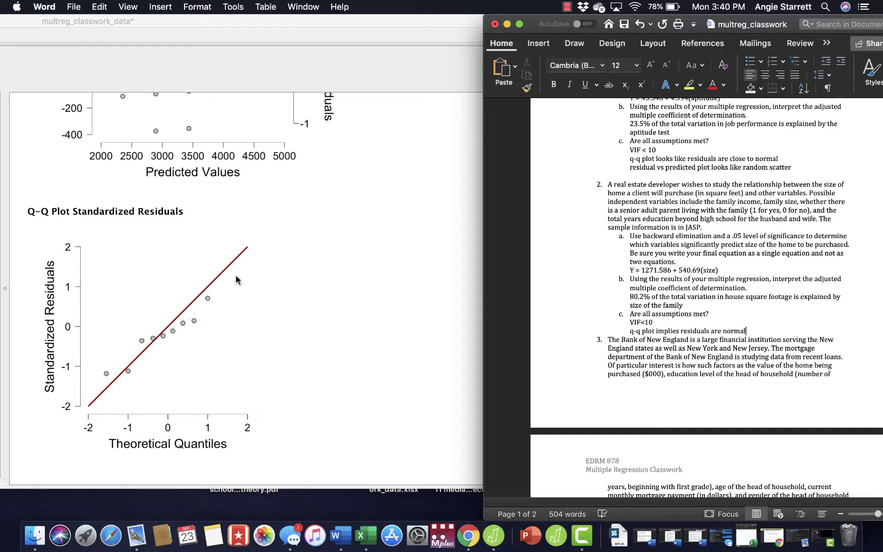
Step: Inspect the residuals vs. predicted plot and add "residuals vs predicted plot shows random scatter" to answer 2c, followed by a blank line
scroll(311, 266, up, 5)
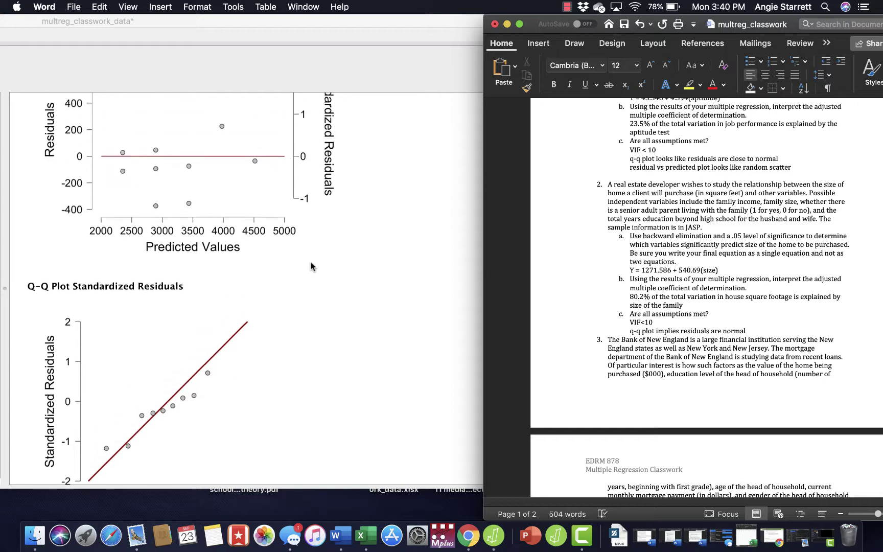
scroll(311, 266, up, 2)
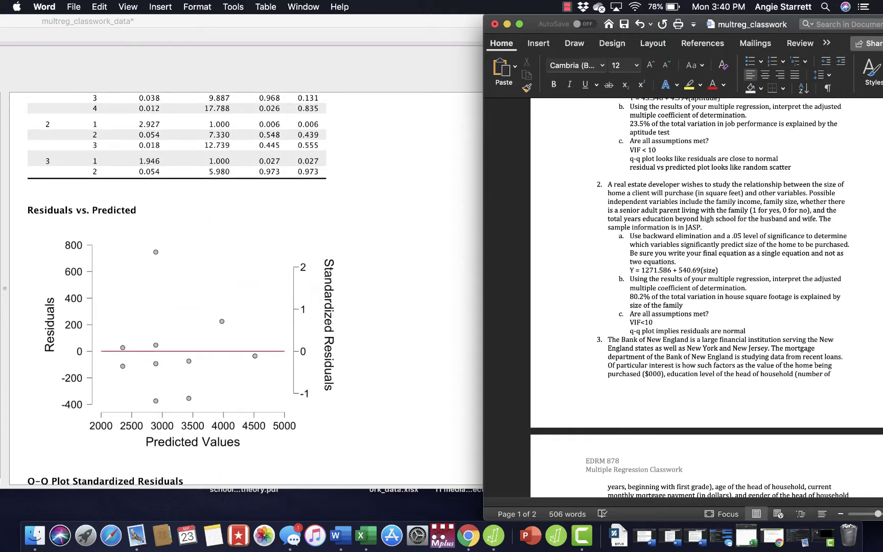
key(Return)
text(resdual)
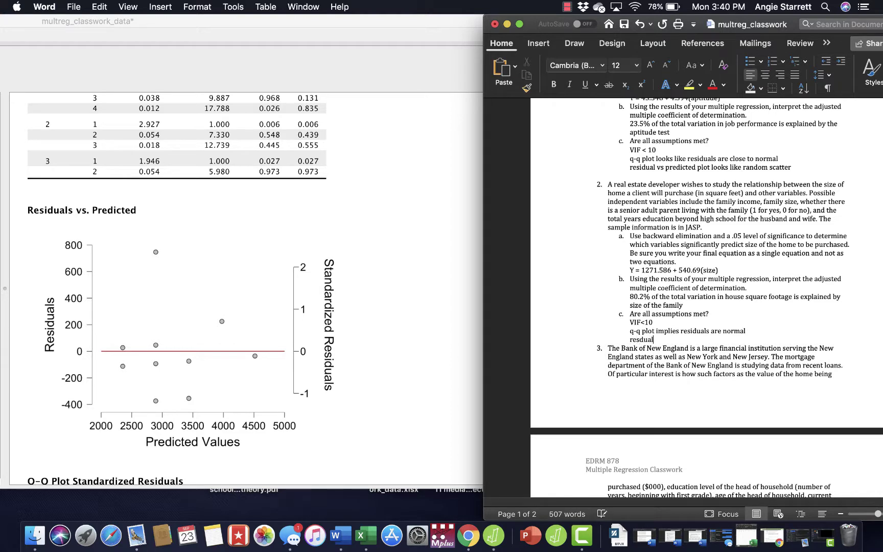
key(BackSpace)
key(BackSpace)
key(BackSpace)
key(BackSpace)
key(BackSpace)
text(iduals vs predicted plot shows )
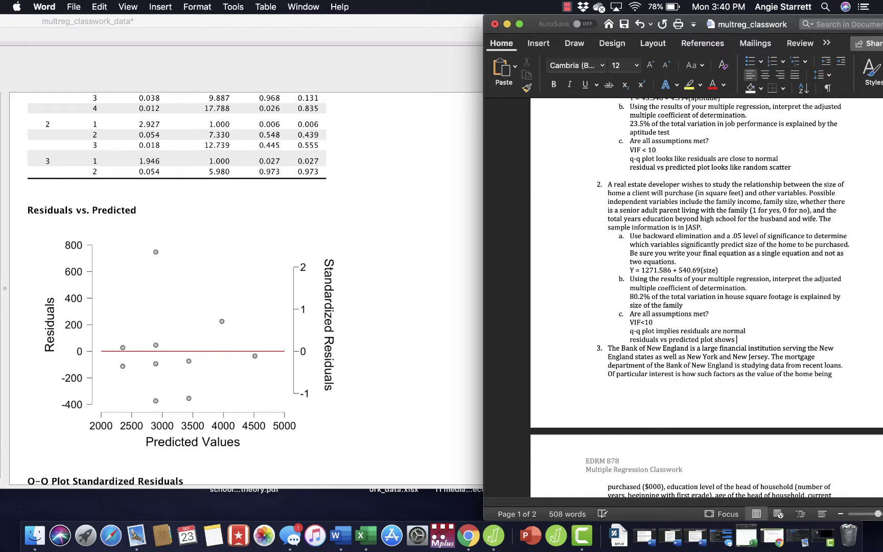
text(random scatter)
key(Return)
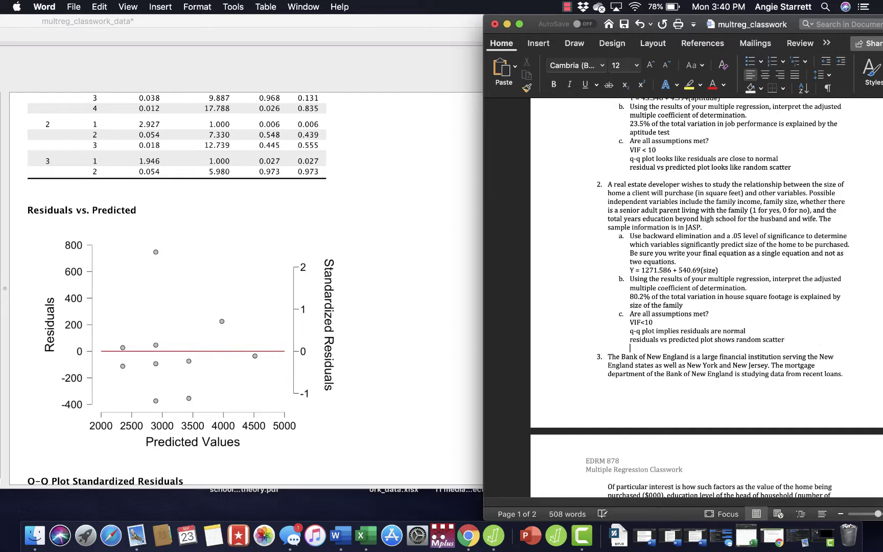
scroll(790, 335, down, 5)
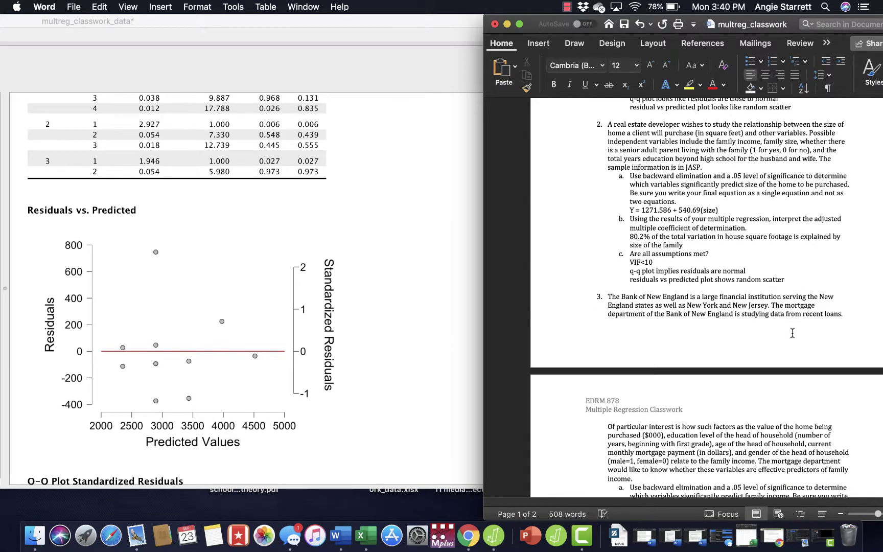
Step: Read question 3 in the Word classwork to identify the dependent variable and the possible predictors for the mortgage data
drag(775, 18, 654, 18)
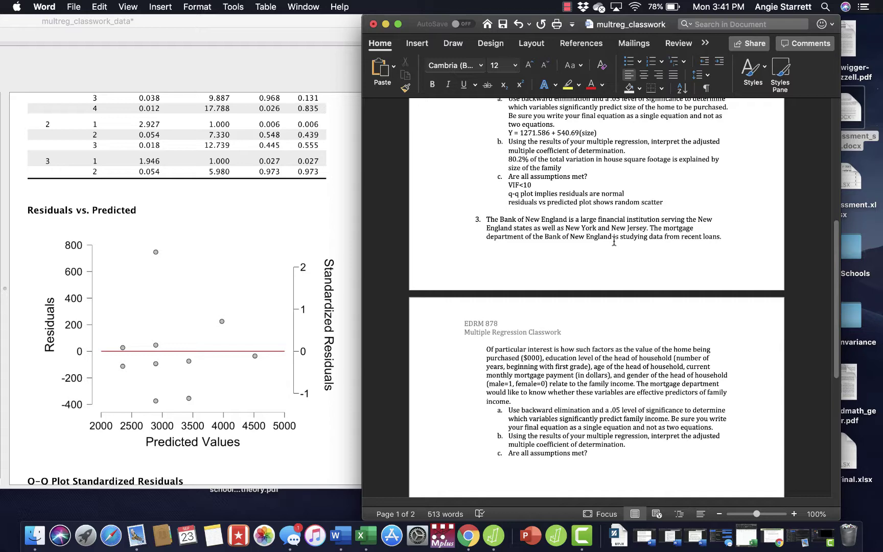
scroll(618, 258, down, 5)
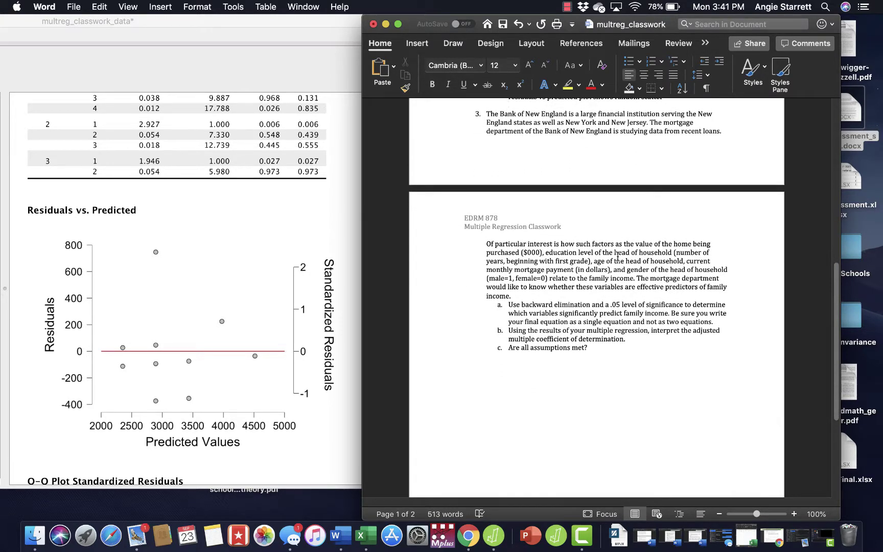
scroll(627, 253, down, 2)
scroll(627, 253, down, 1)
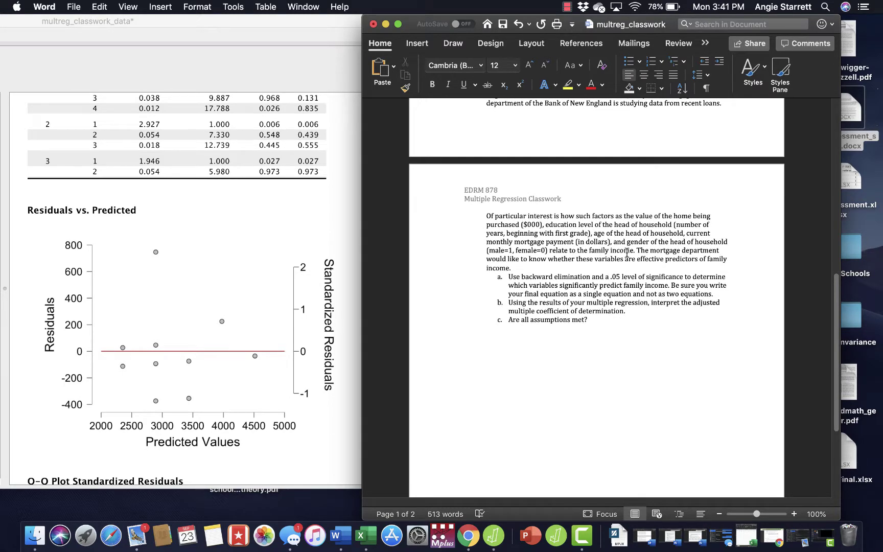
scroll(627, 253, down, 2)
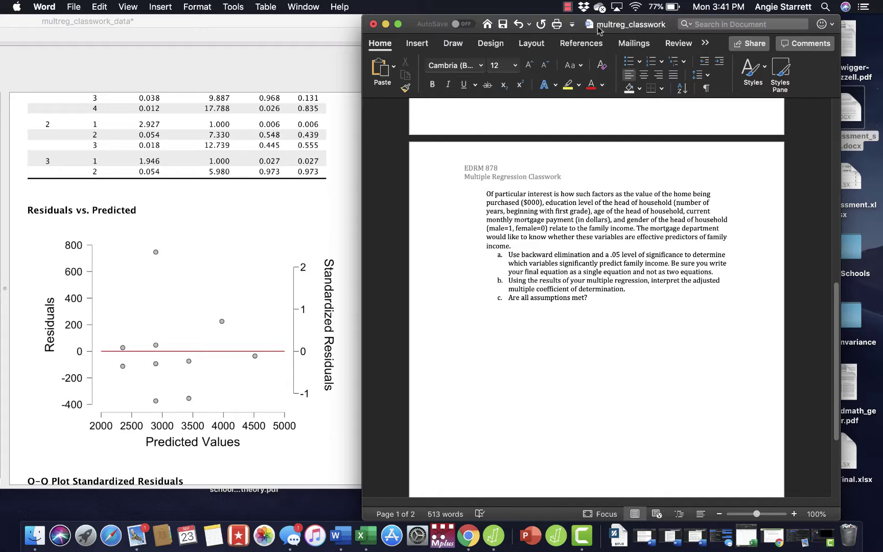
drag(587, 27, 660, 27)
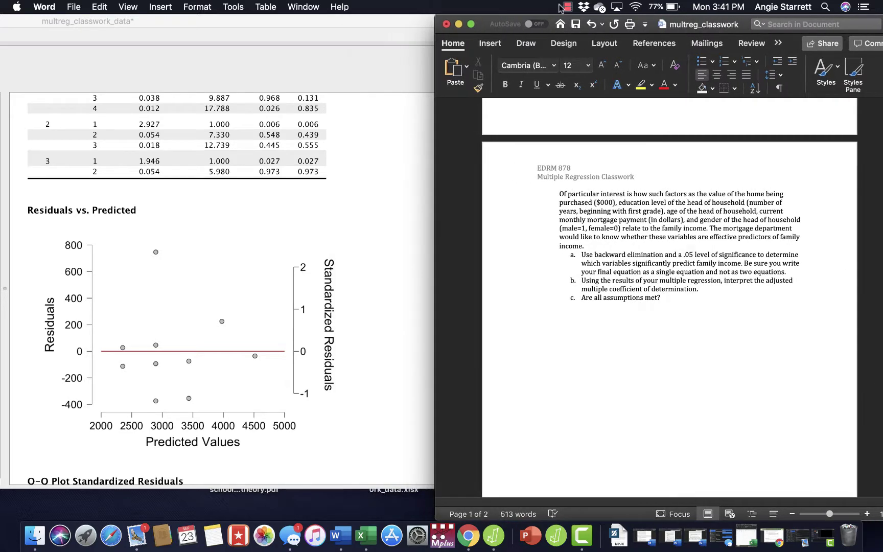
Step: Switch to JASP, start a new linear regression, and assign Income as the dependent variable
click(264, 27)
double_click(263, 27)
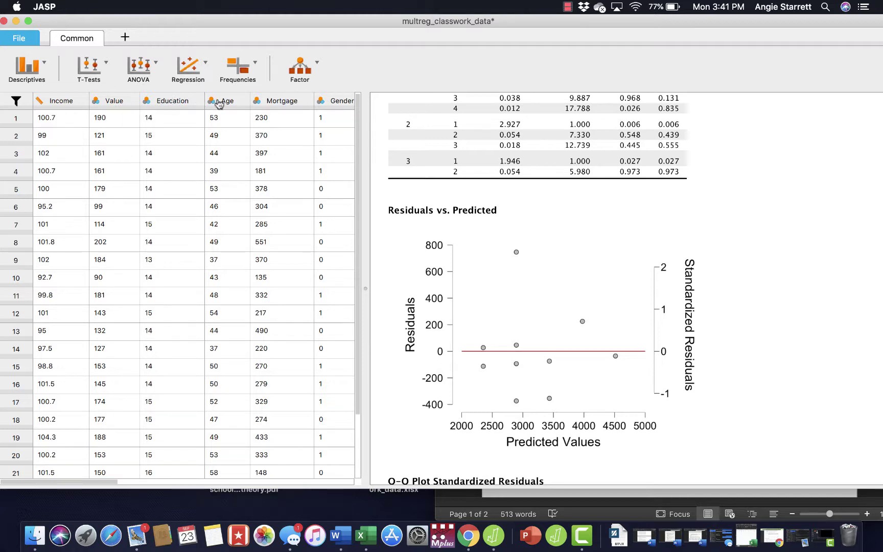
click(204, 69)
click(219, 105)
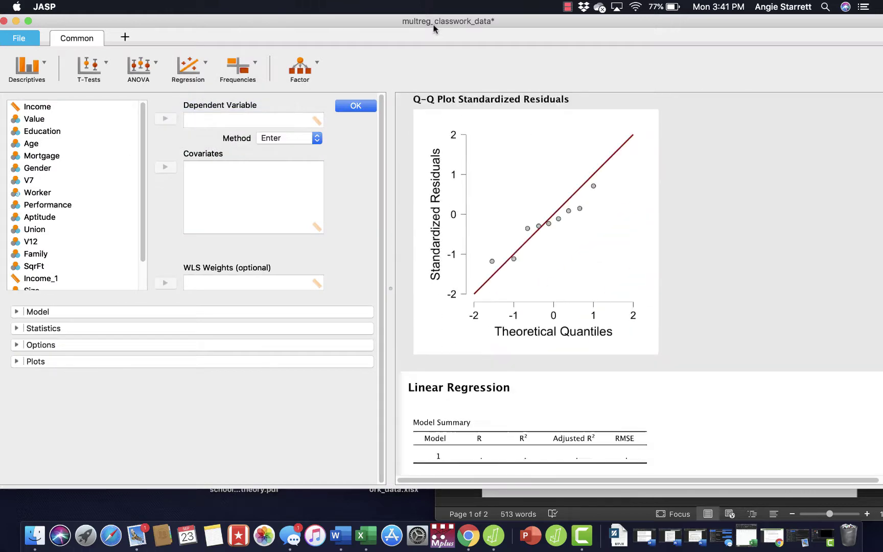
drag(433, 24, 439, 24)
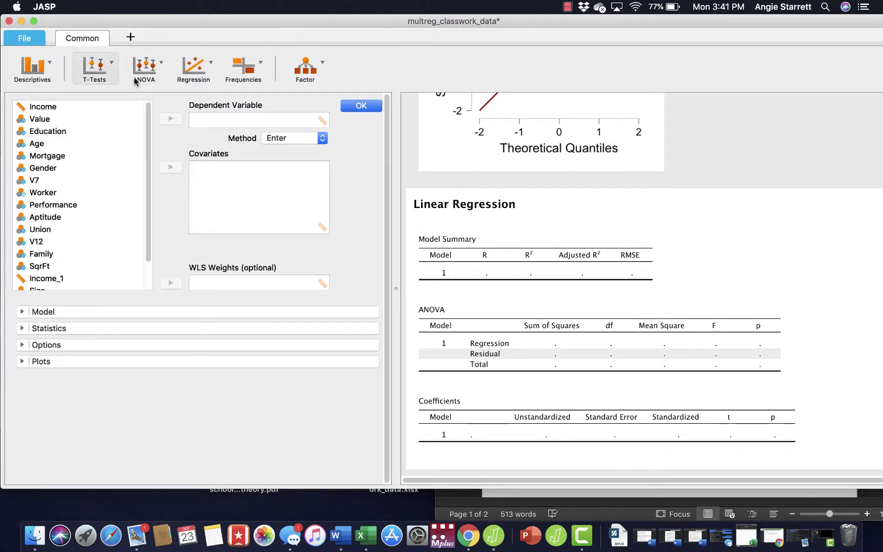
click(44, 107)
click(172, 119)
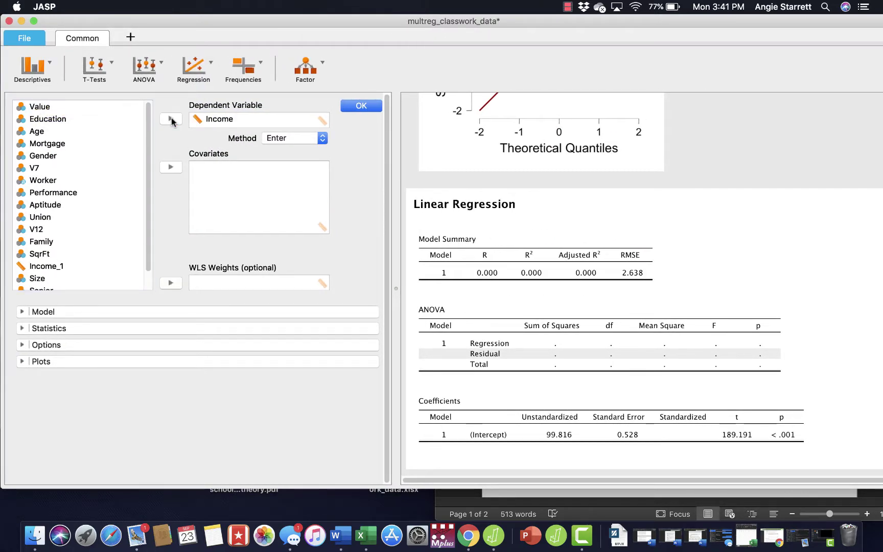
Step: Add Value, Education, Age and Mortgage as covariates and set the regression method to Backward
click(107, 107)
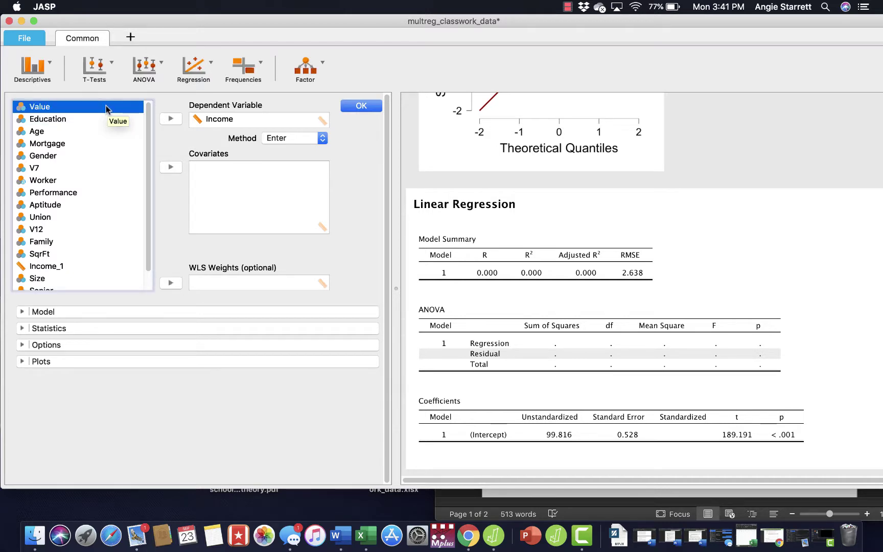
shift+click(81, 121)
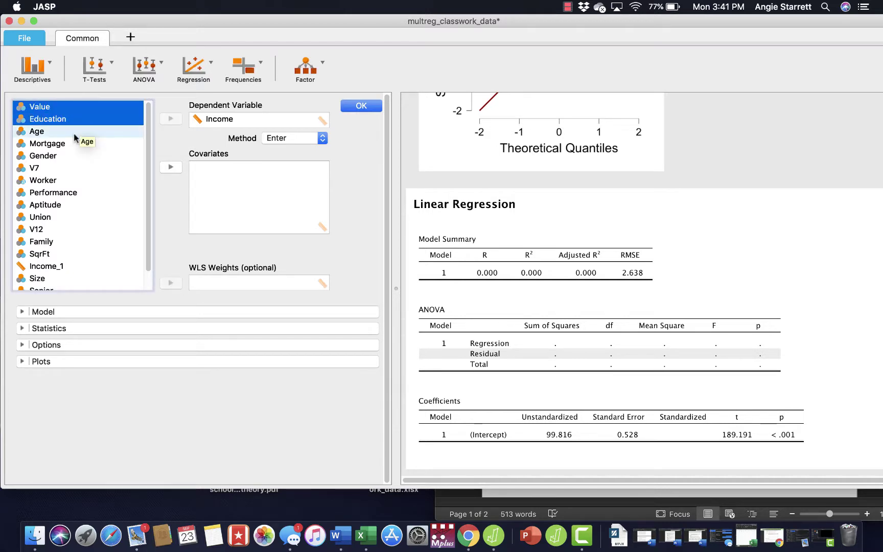
shift+click(74, 134)
shift+click(74, 144)
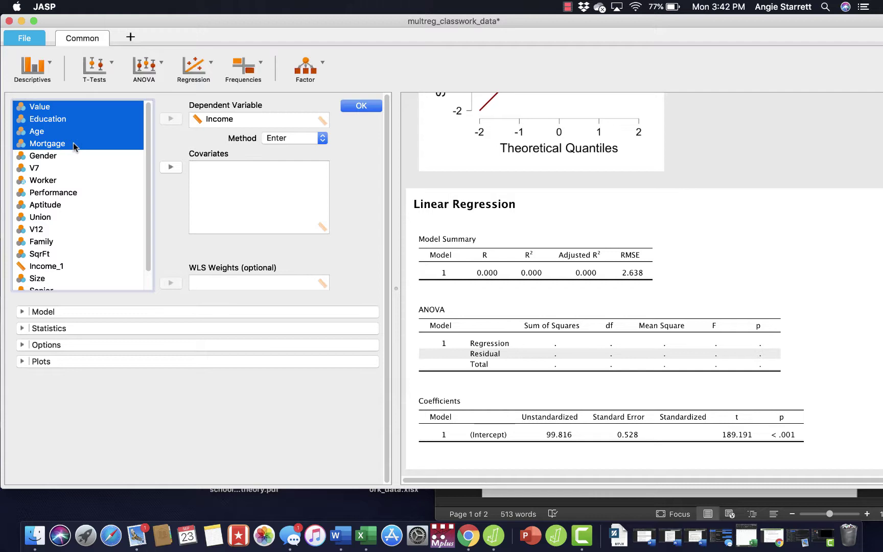
click(171, 167)
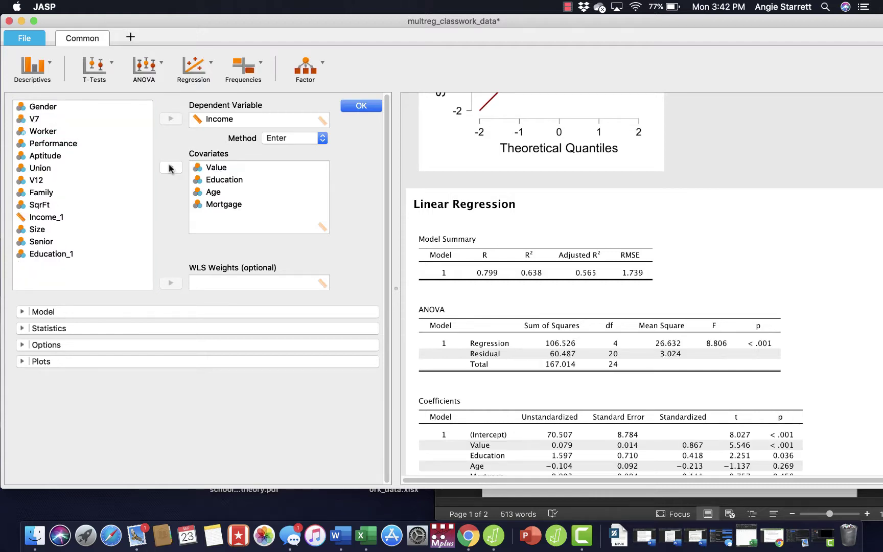
click(322, 138)
click(294, 151)
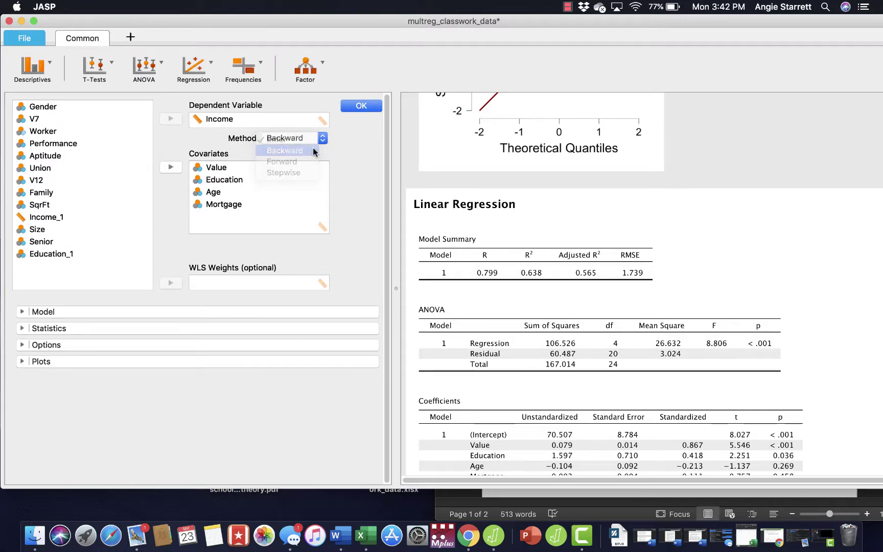
Step: Enable collinearity diagnostics and set the stepping criterion's removal p value to 0.05
click(23, 329)
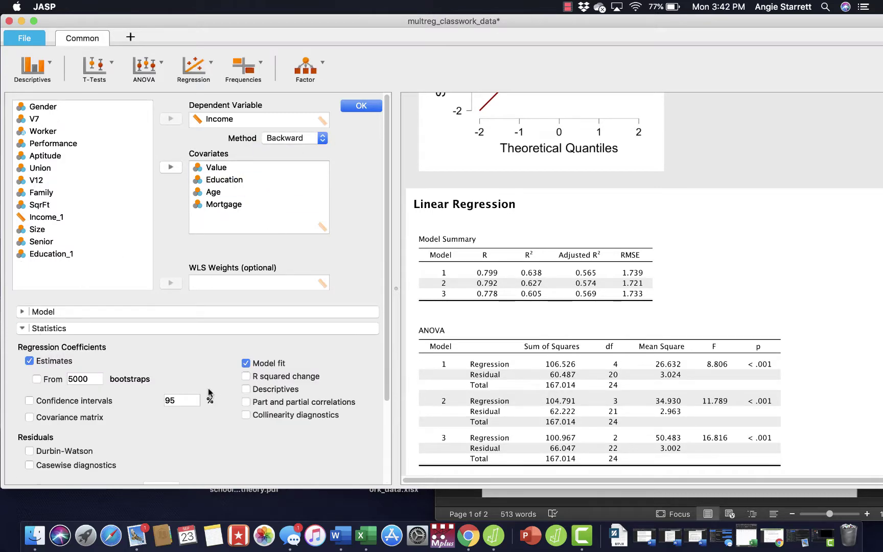
click(246, 415)
scroll(188, 459, down, 5)
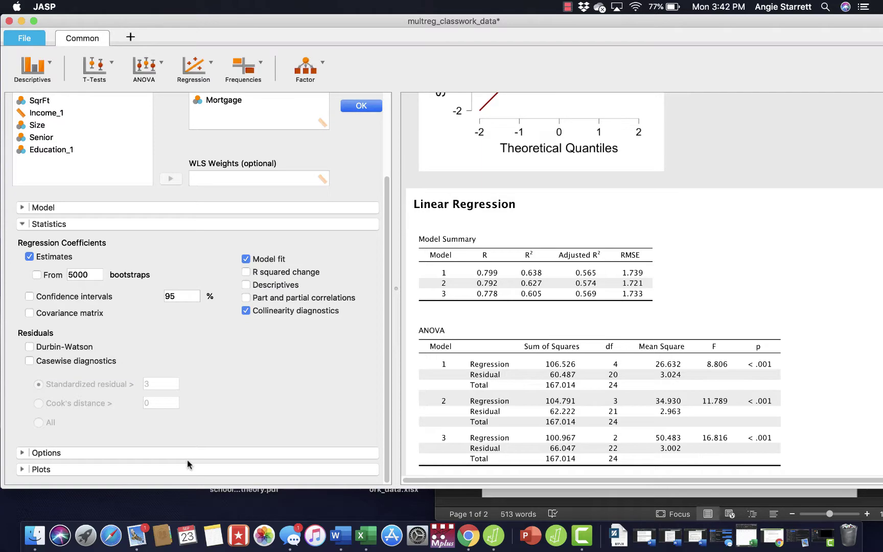
click(24, 453)
scroll(92, 398, down, 5)
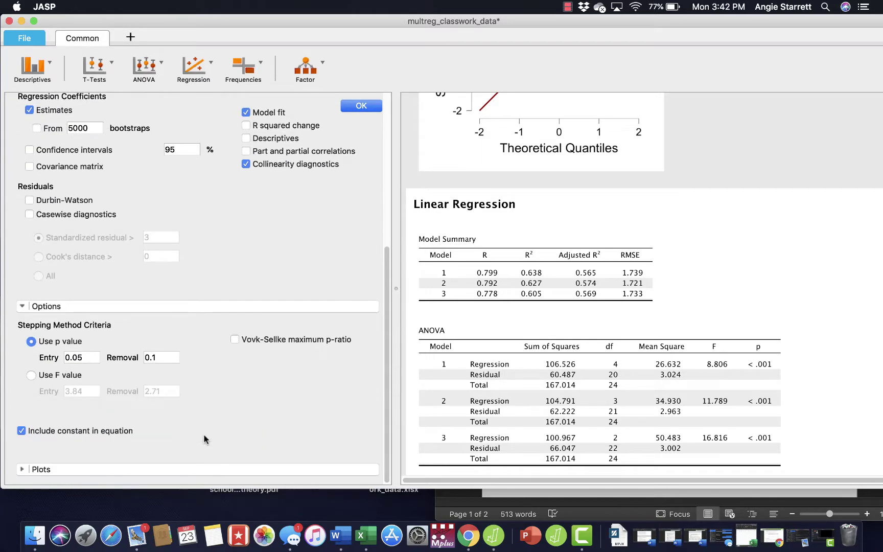
click(164, 358)
text(05)
Step: Add the residuals vs. predicted plot and the Q-Q plot of standardized residuals to the regression output
click(24, 471)
scroll(193, 447, down, 2)
scroll(193, 446, down, 4)
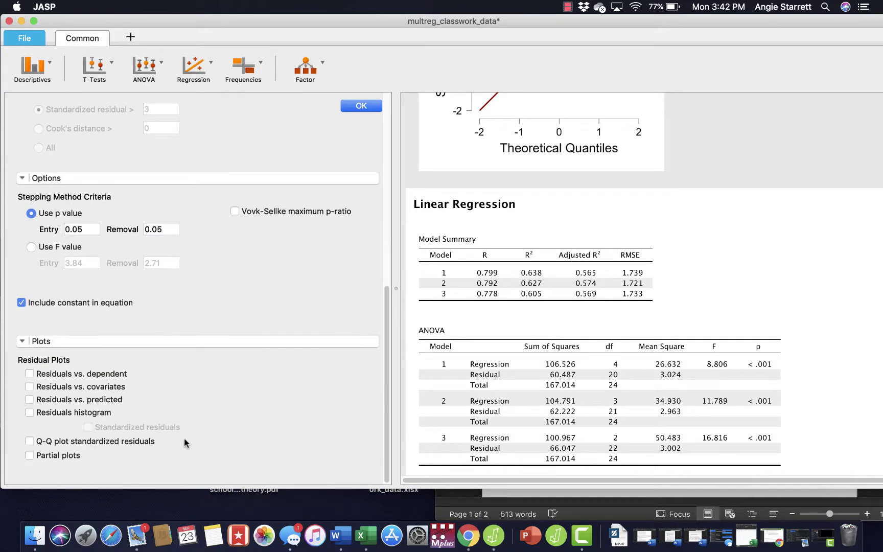
click(29, 399)
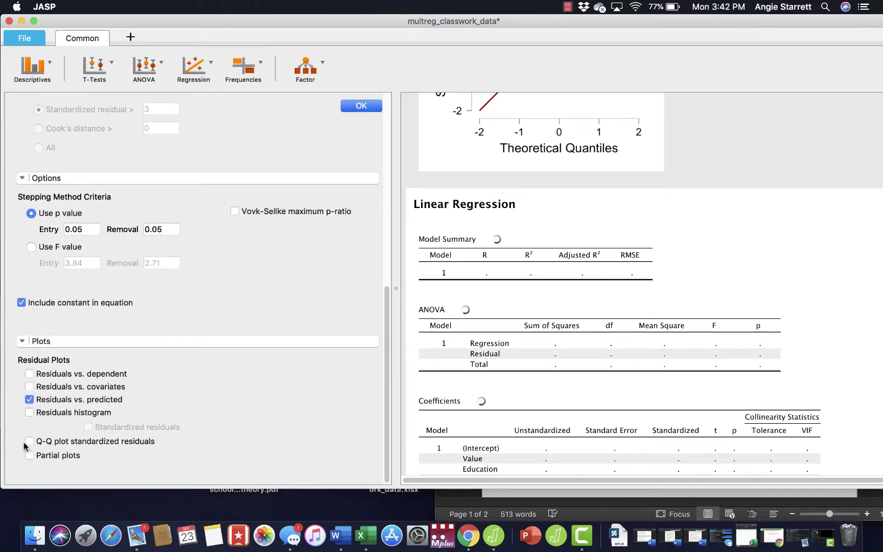
click(29, 441)
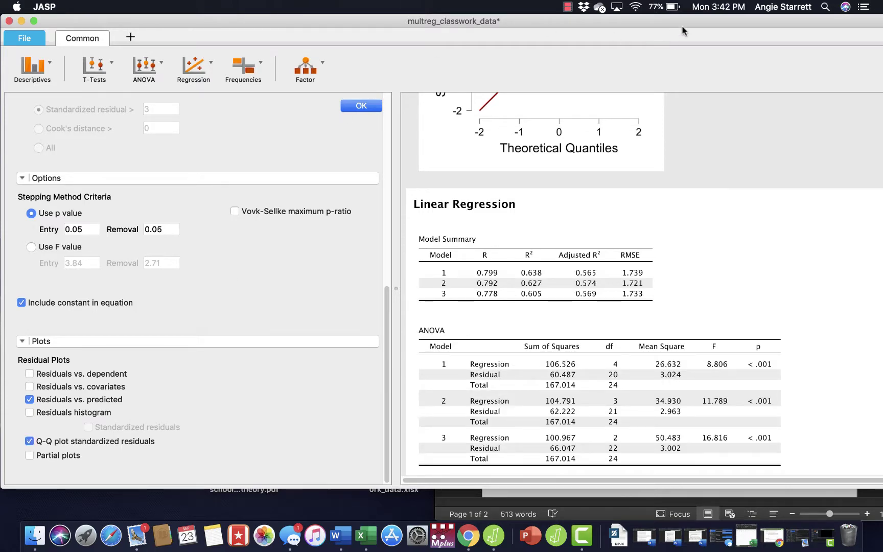
Step: Check the final model's coefficients and enter "Y = 72.963 + .070value + 1.125education" as an unnumbered line under question 3a in Word
drag(688, 23, 317, 3)
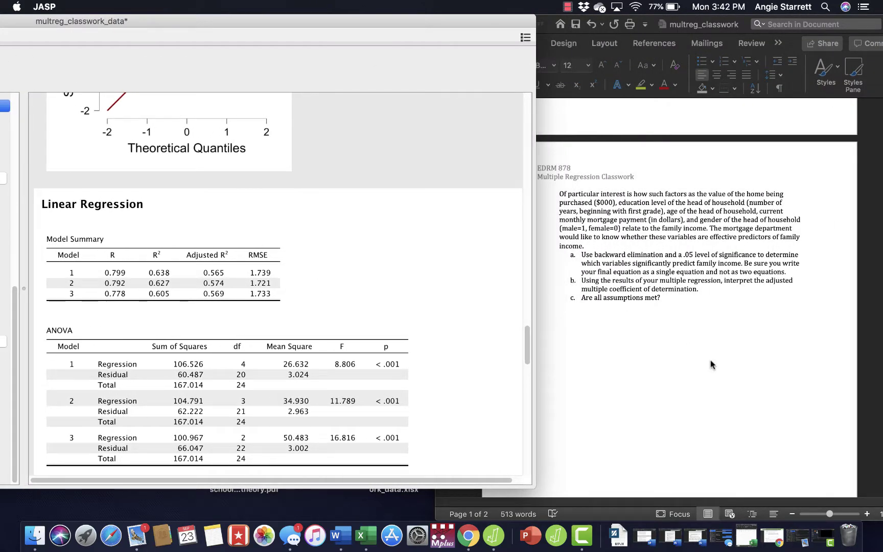
scroll(438, 336, down, 5)
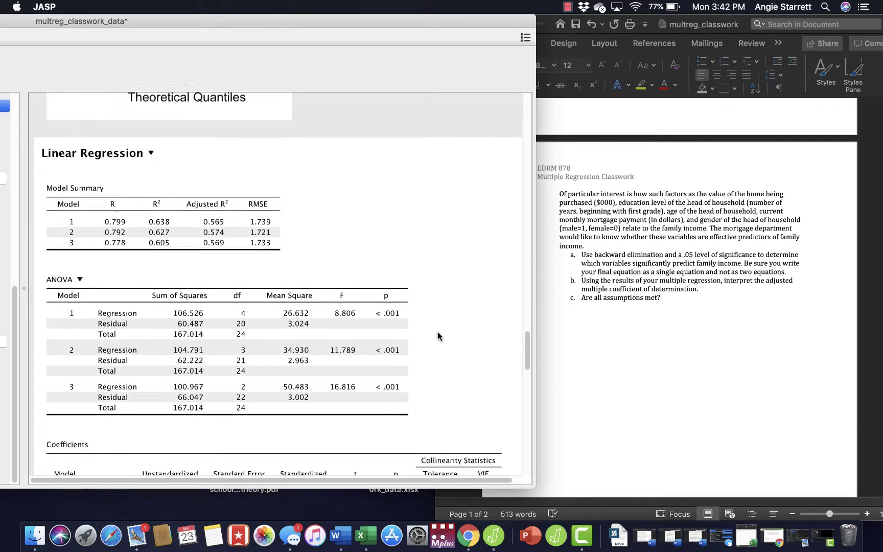
scroll(439, 337, down, 7)
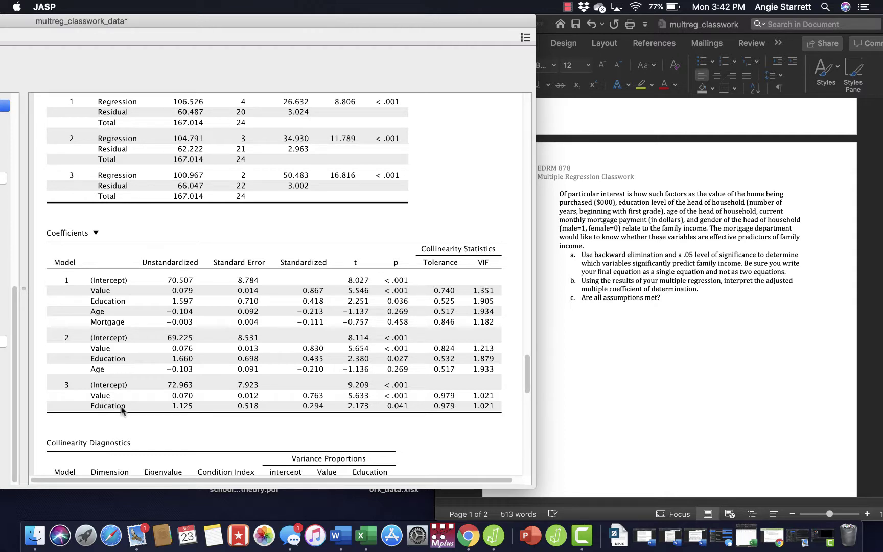
click(643, 387)
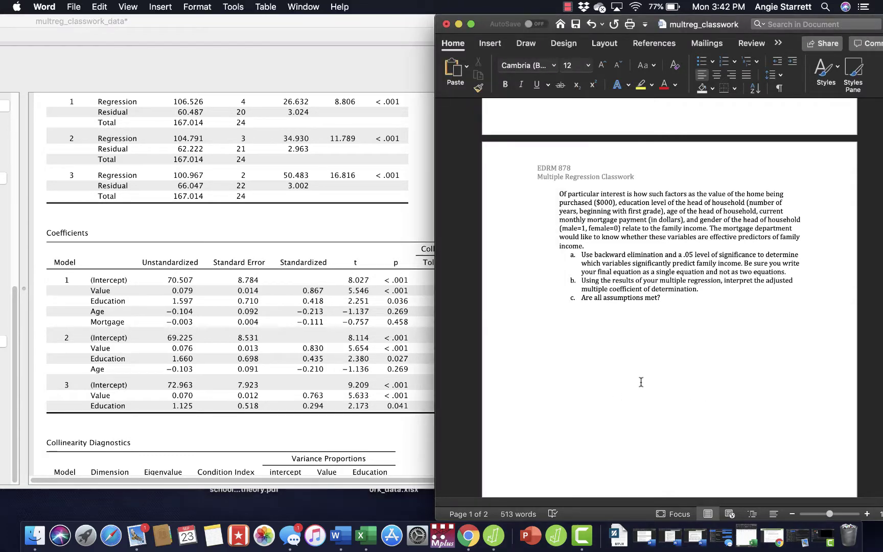
click(798, 272)
key(shift+Return)
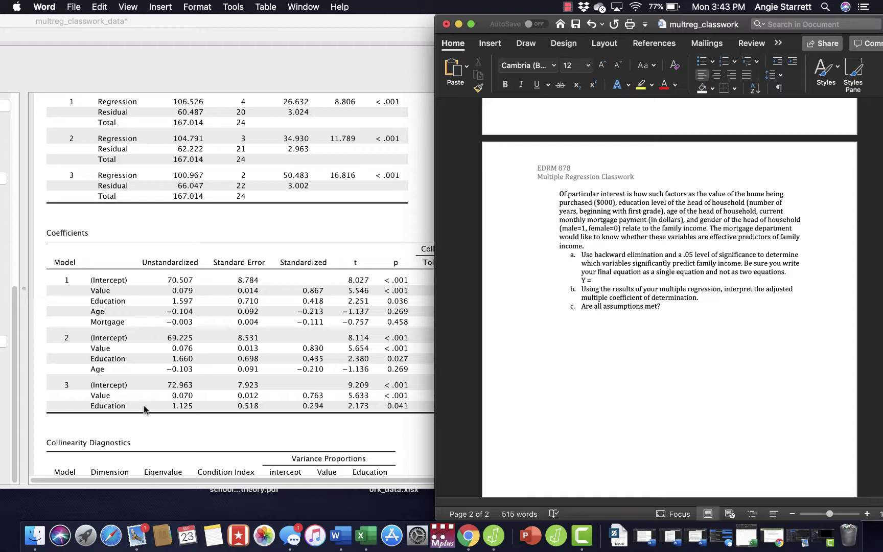
text(72.963 + .070value + 1)
text(.)
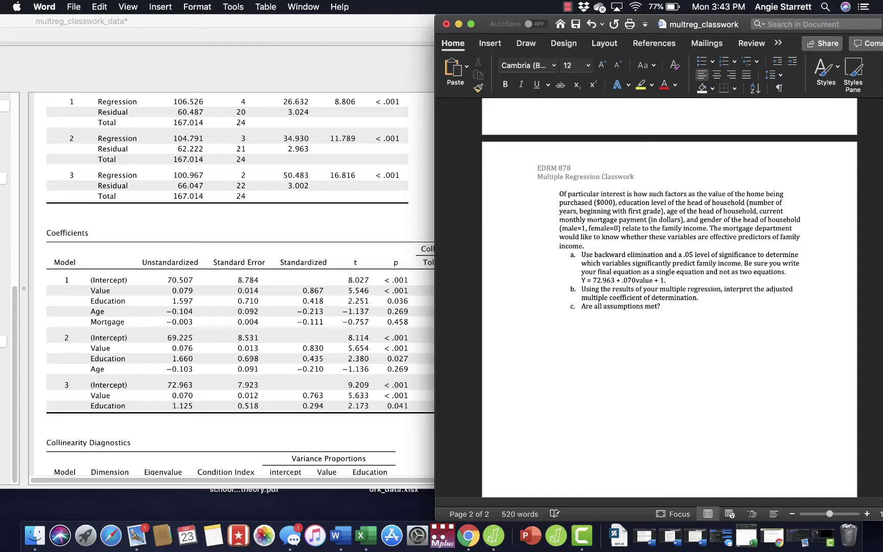
text(125educa)
text(tion)
Step: Answer question 3b with "56.9% of the total variation in income is explained by value of the home and education of the head of household."
click(709, 298)
key(shift+Return)
scroll(371, 247, up, 10)
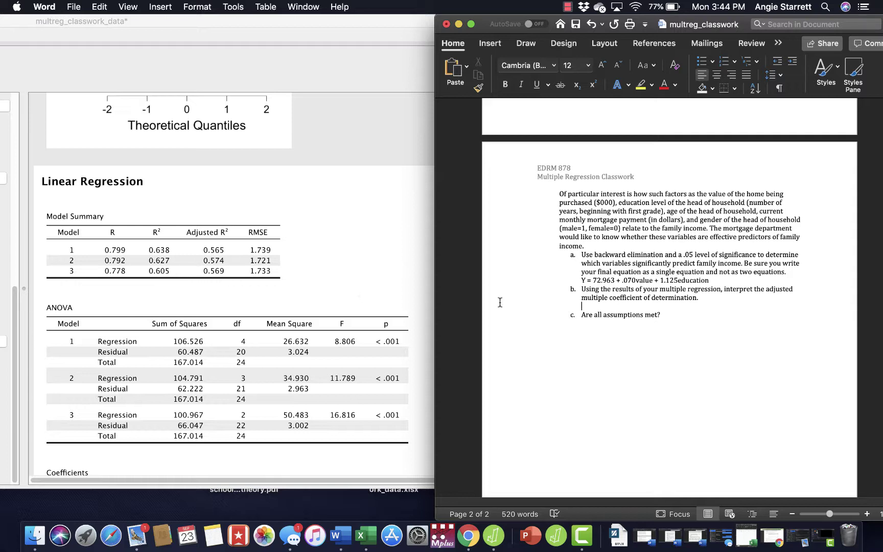
text(56.9% of the )
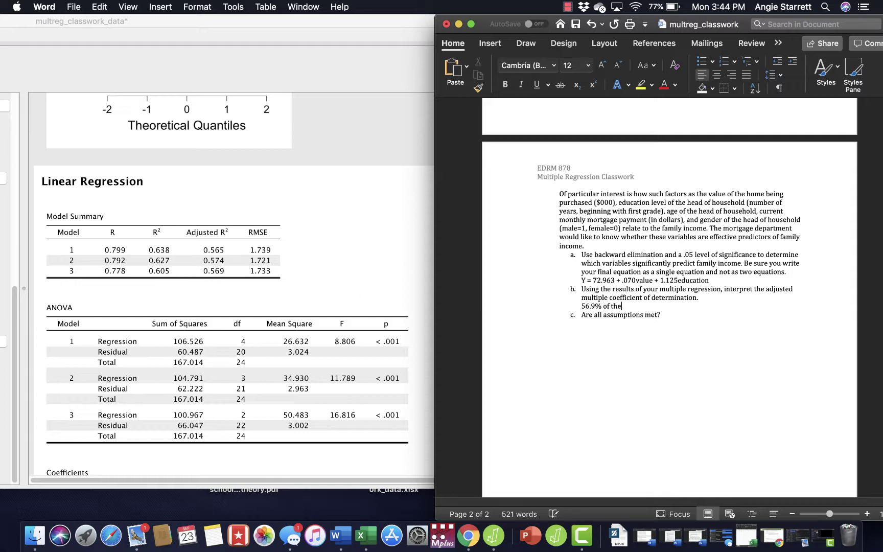
text(total variation in inc)
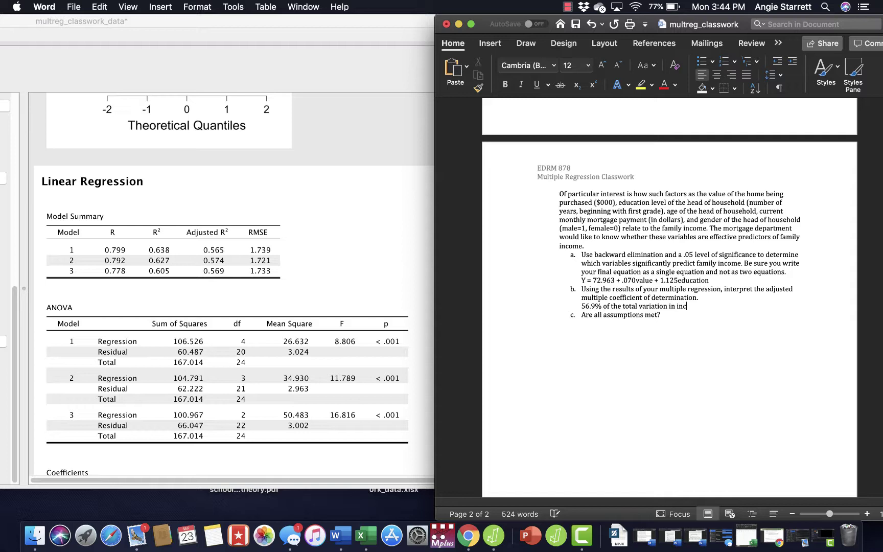
text(ome is exp)
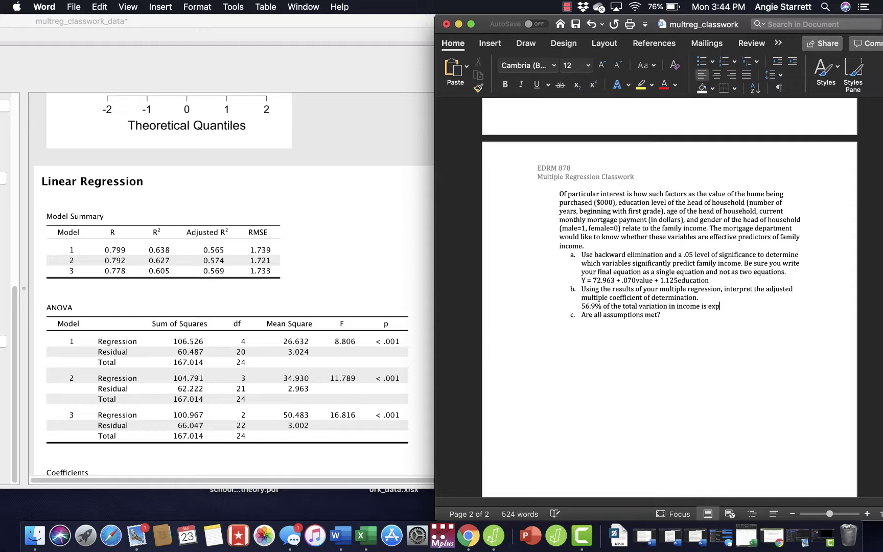
text(lained by value of the)
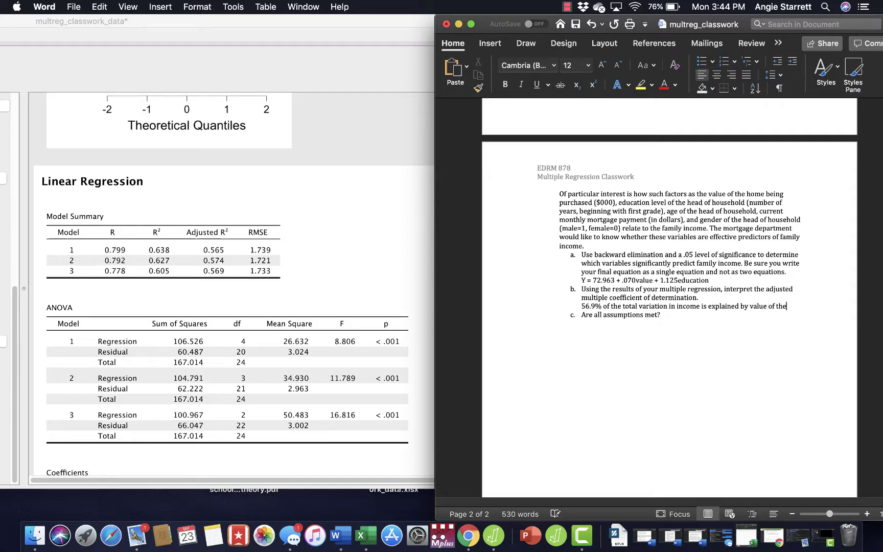
text( home)
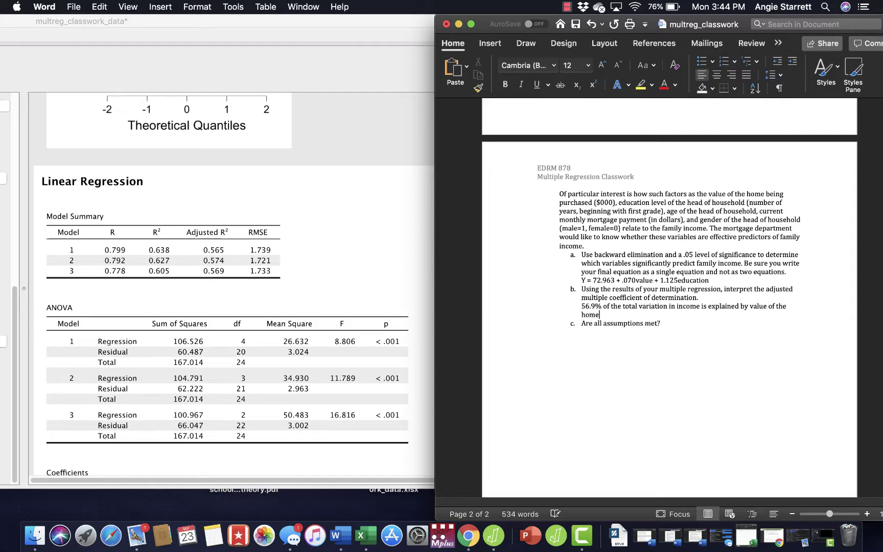
text( and educa)
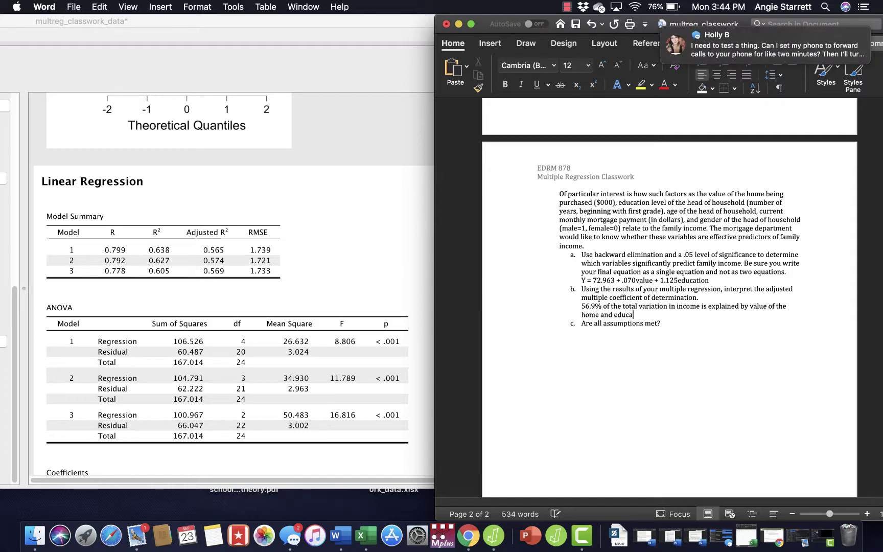
text(tion of the head )
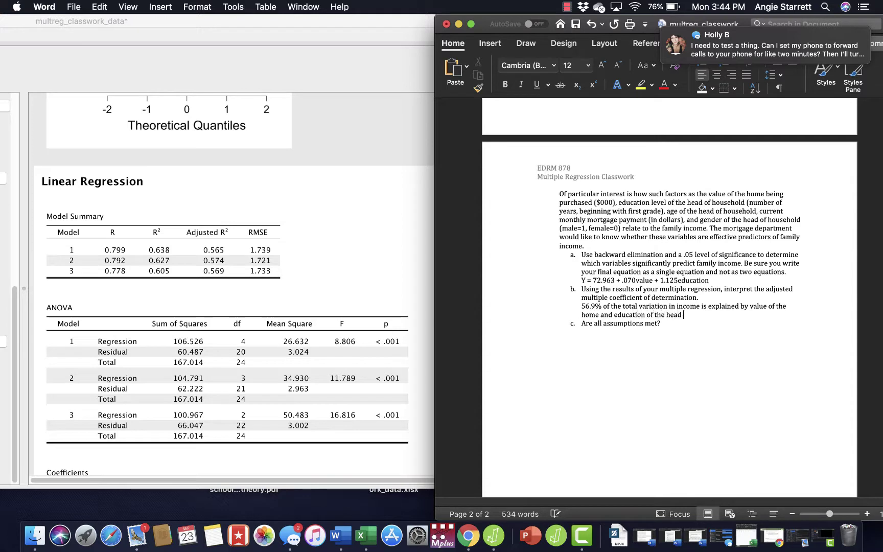
text(of household.)
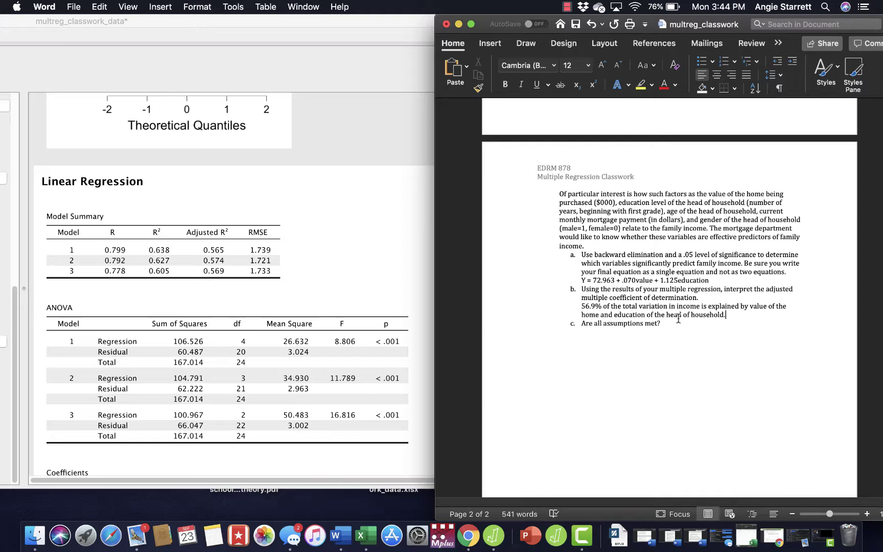
Step: Check the final model's collinearity statistics in JASP and enter "VIF<10" as an unnumbered line under question 3c in Word
click(662, 323)
key(Return)
key(BackSpace)
scroll(355, 287, down, 10)
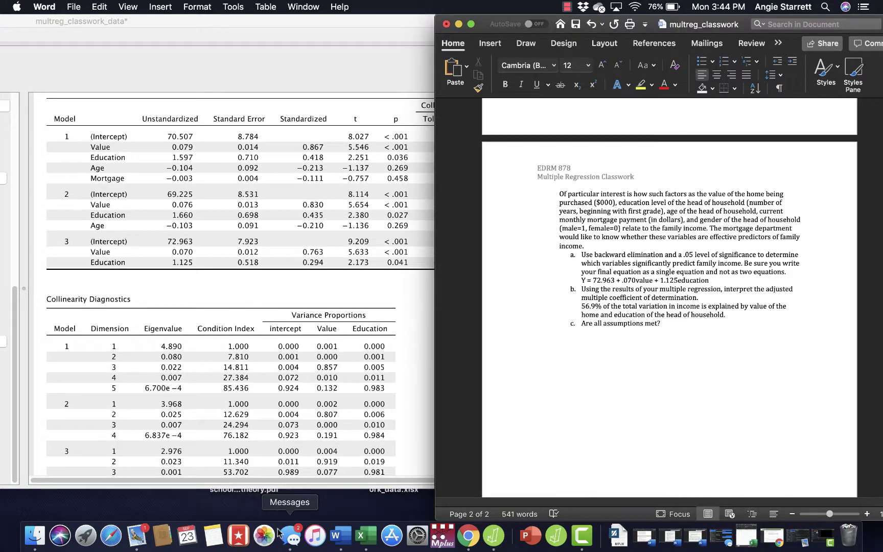
click(275, 481)
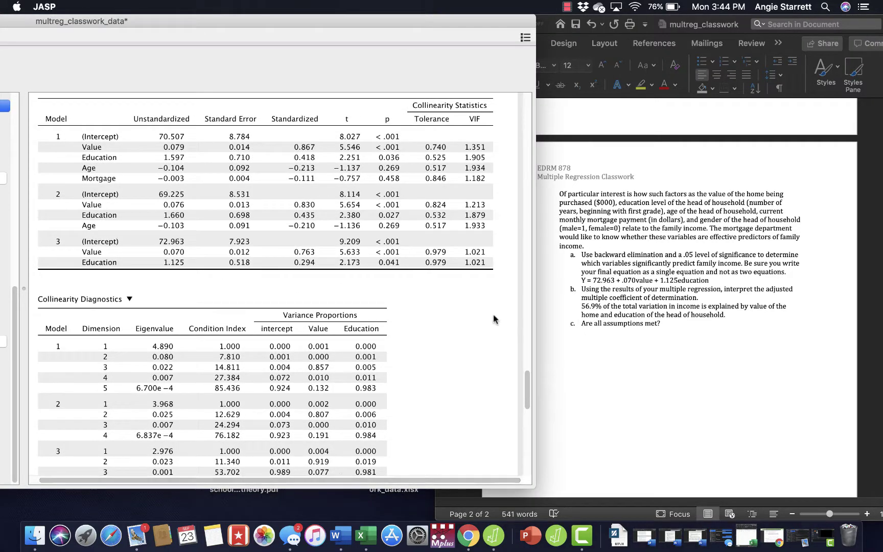
click(626, 359)
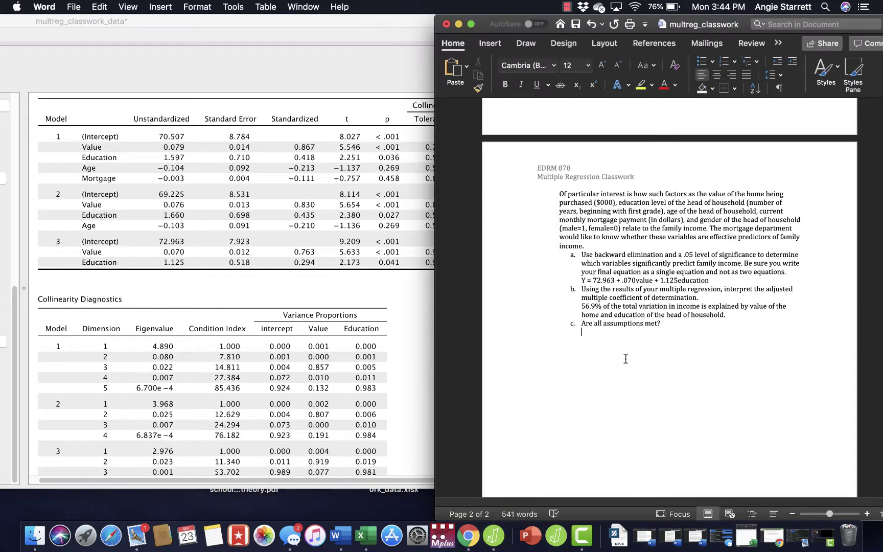
text(VIF<10)
Step: Check the Q-Q plot of standardized residuals and add the line "q-q plot says residuals are normal" to the 3c answer
scroll(322, 328, down, 10)
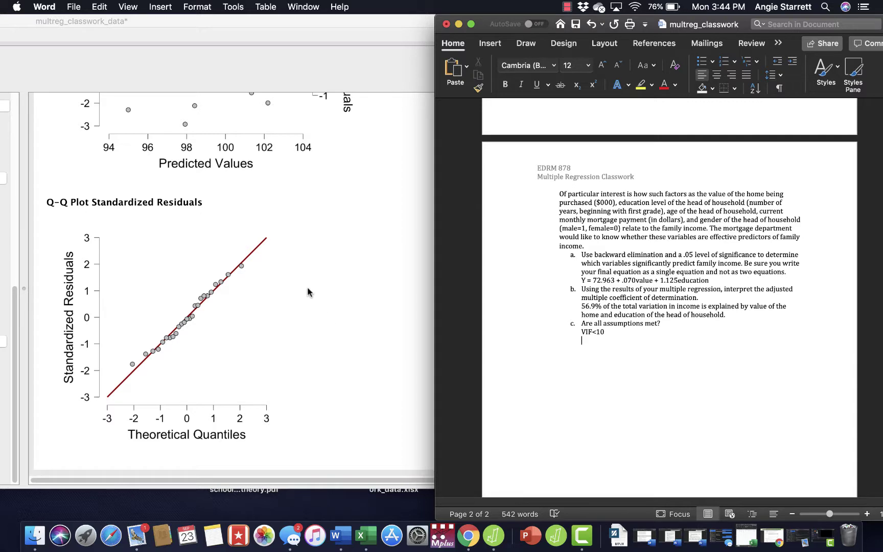
key(Return)
text(q-q plot says residuals are n)
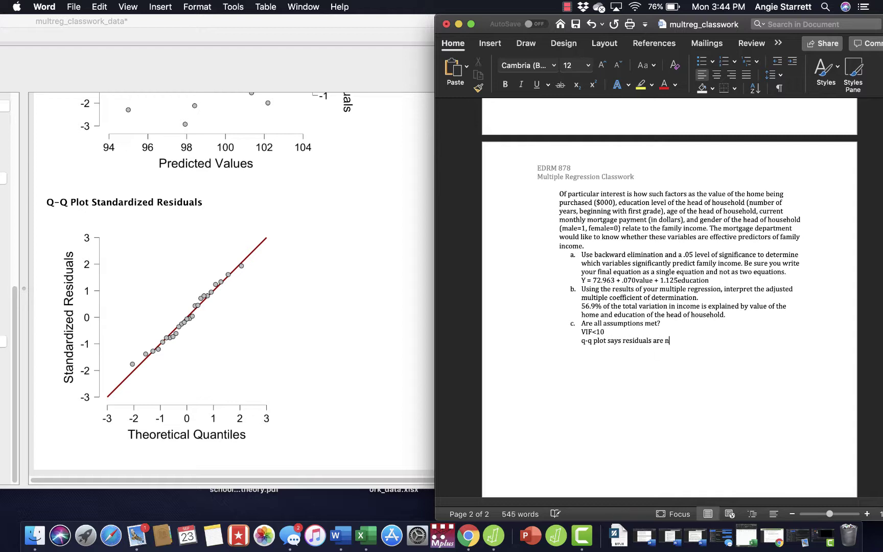
text(ormal)
Step: Check the residuals vs. predicted plot and add the line "residuals vs predicted appears to be random scatter" to the 3c answer
scroll(293, 297, up, 10)
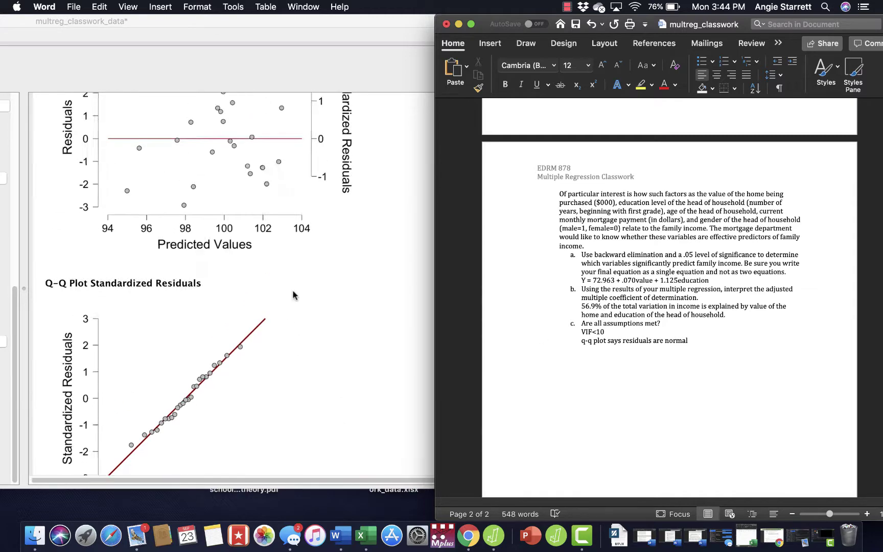
scroll(294, 295, down, 3)
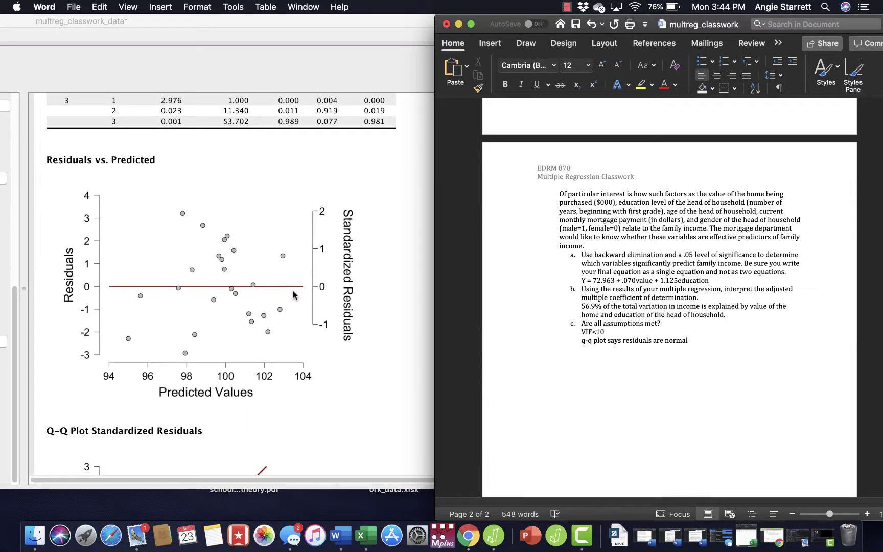
click(815, 342)
key(Return)
text(residuals vs predic)
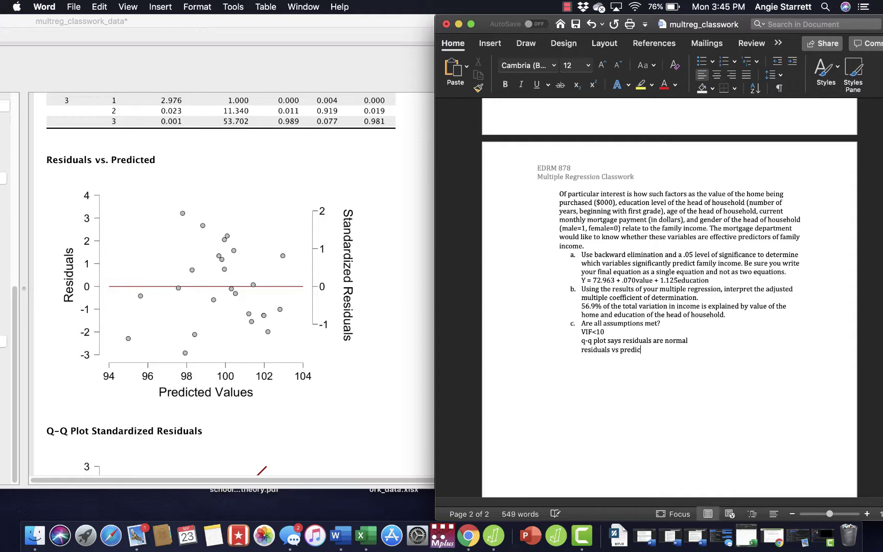
text(ted appears to be ra)
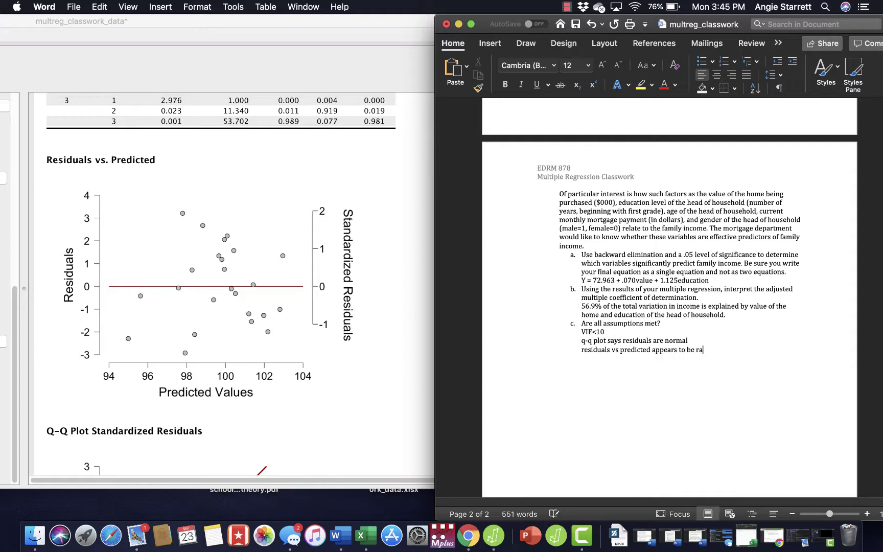
text(ndom scatter)
scroll(681, 314, up, 1)
scroll(680, 314, up, 6)
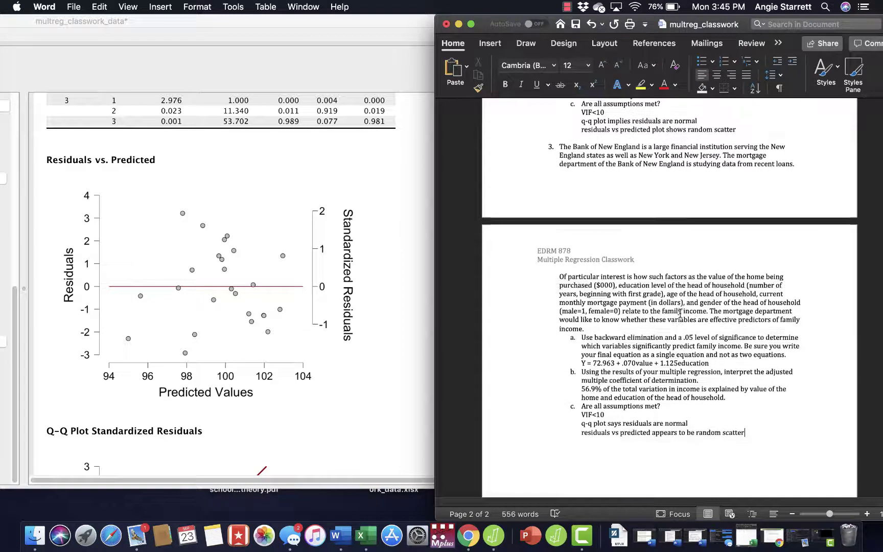
scroll(680, 314, up, 8)
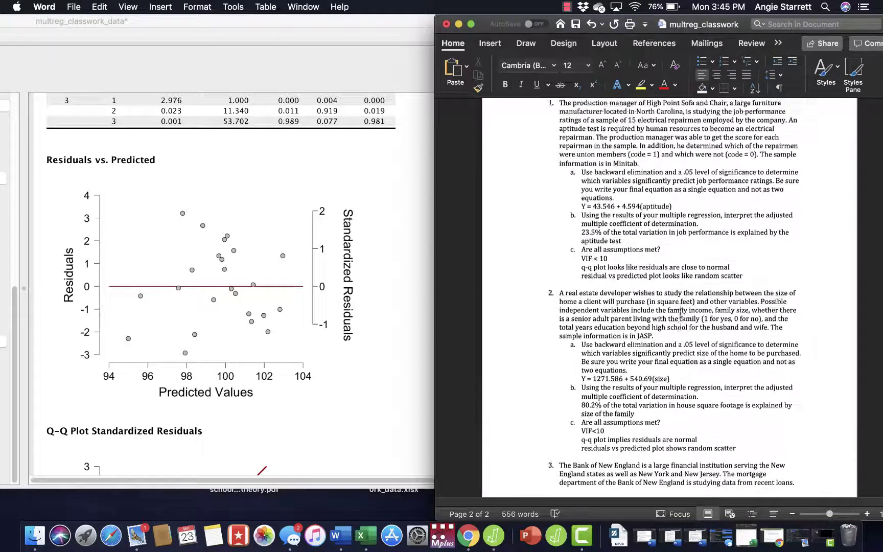